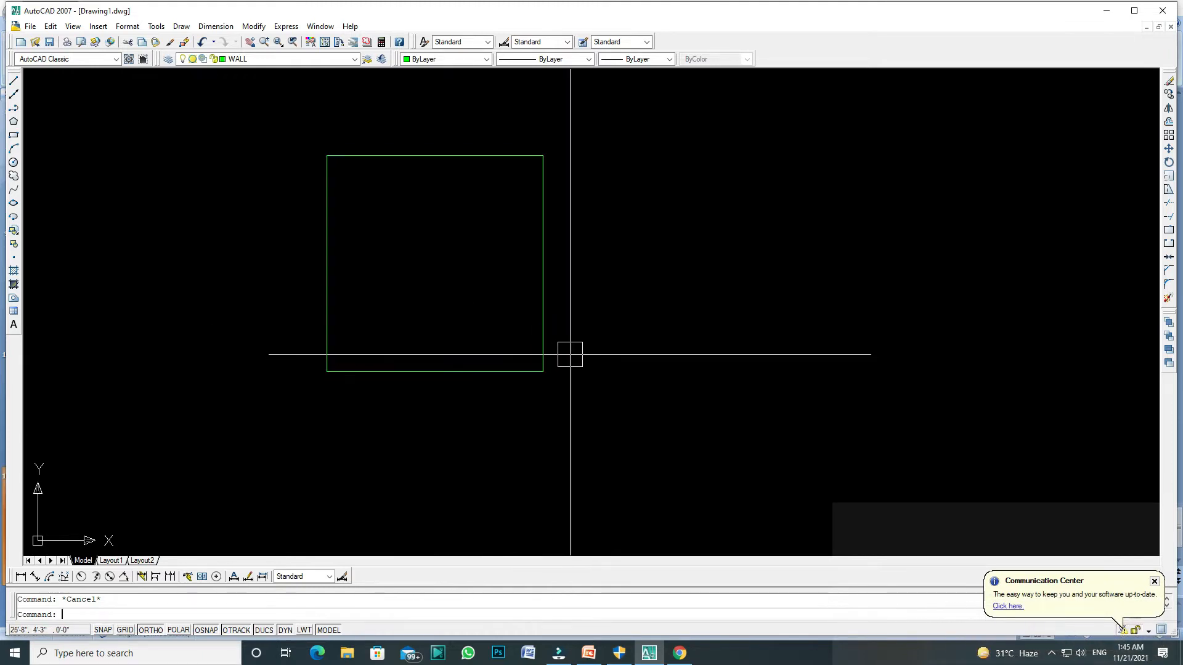
Add an aligned dimension to the square's right side, and erase that dimension
type("dal")
key("Return")
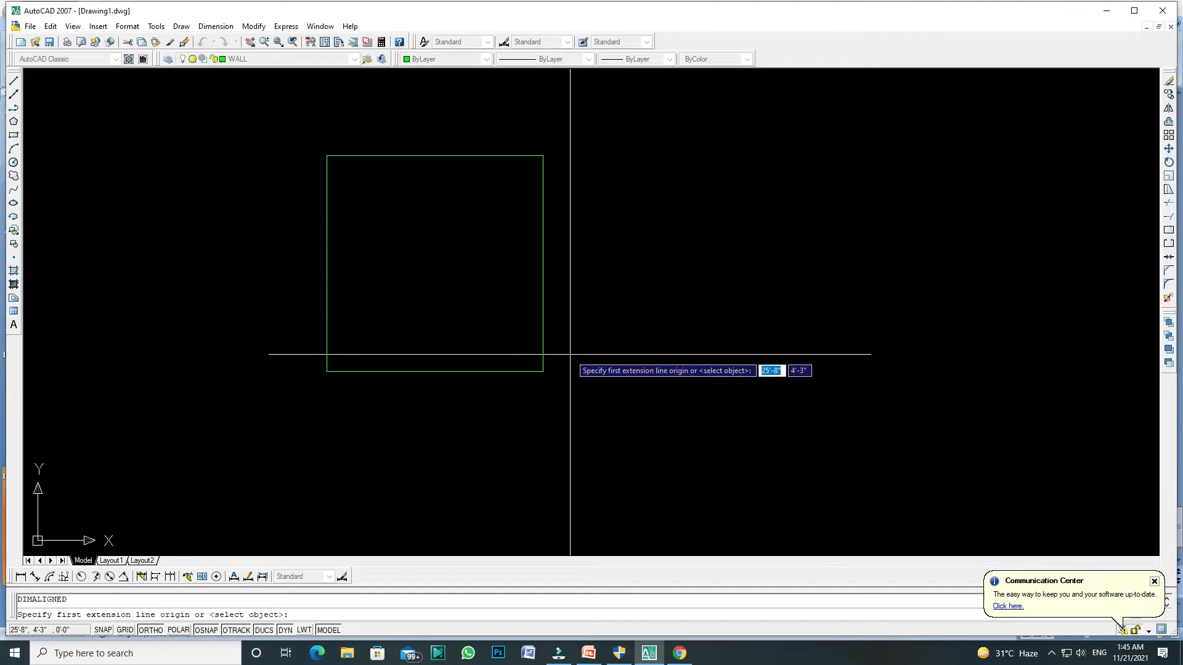
left_click(542, 371)
left_click(542, 167)
left_click(617, 182)
scroll(607, 251, "up", 2)
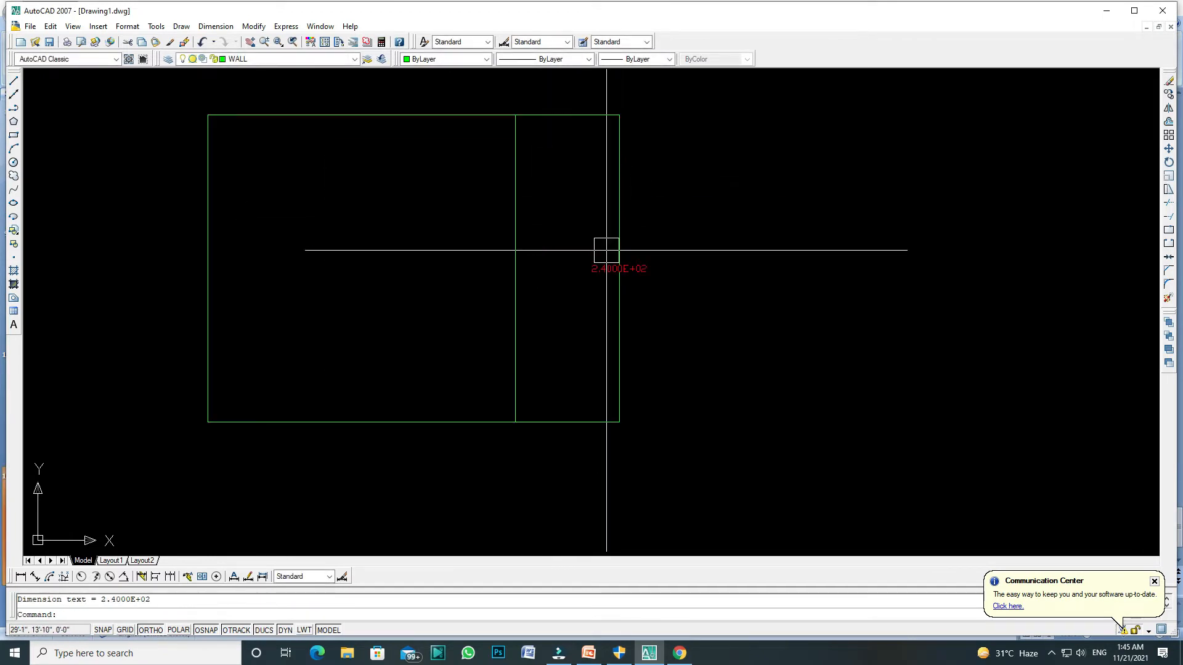
left_click(619, 246)
key("Delete")
Modify the Standard dimension style's primary units to Architectural format with whole-inch precision
type("D")
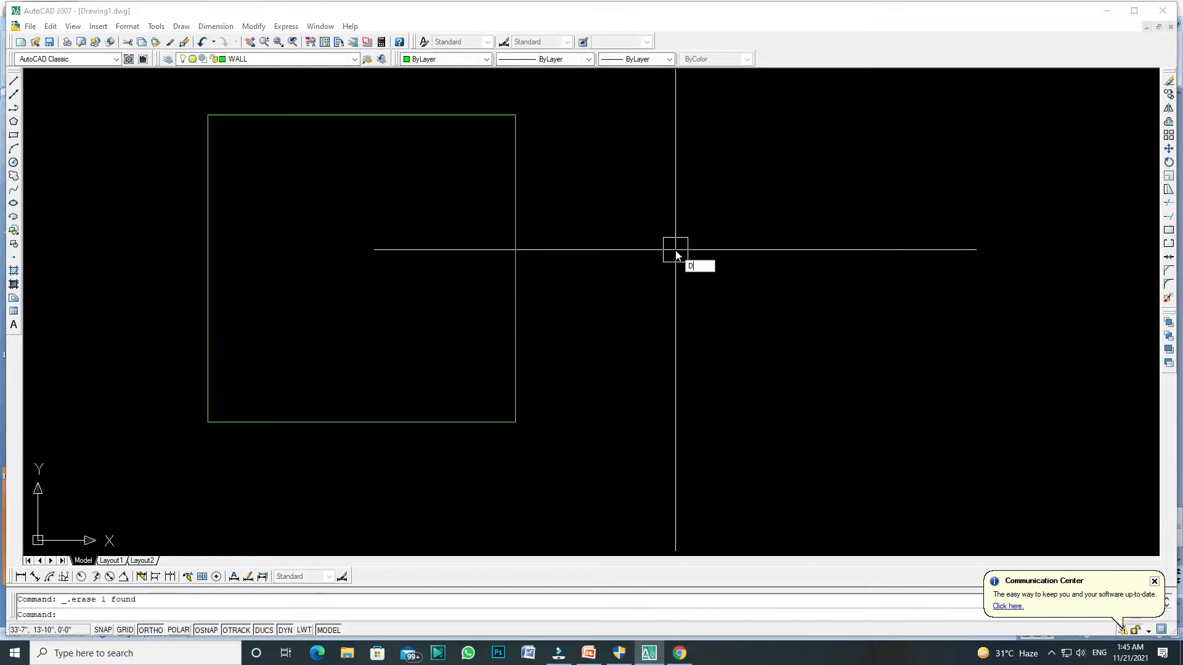
key("Return")
left_click(720, 300)
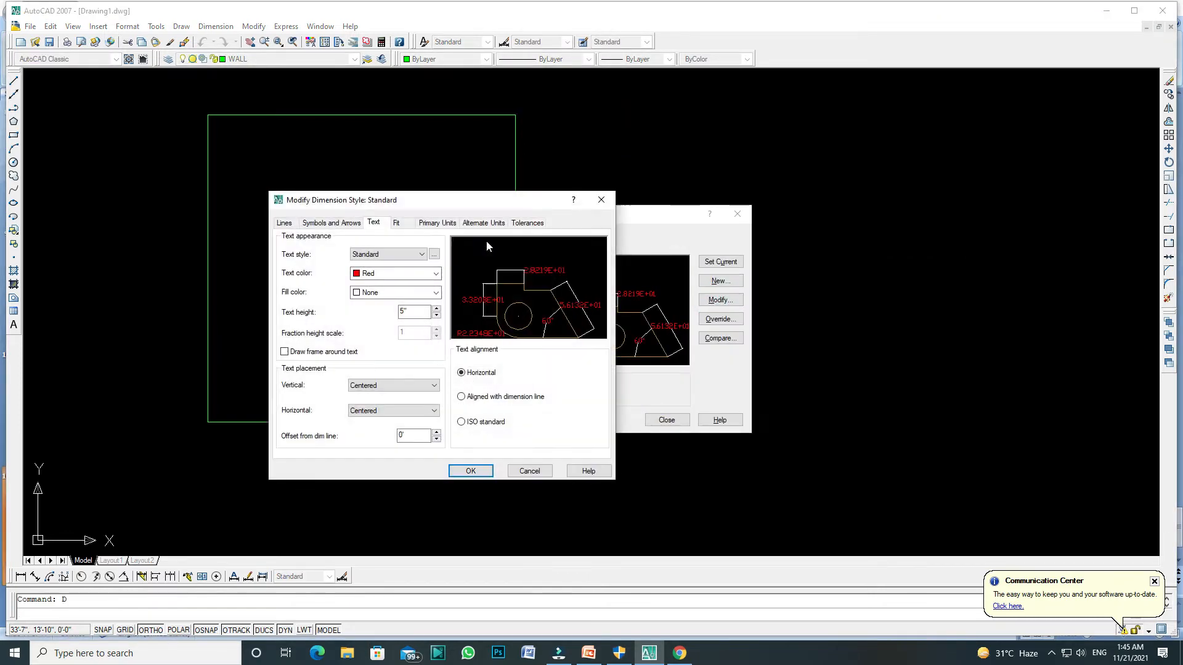
left_click(429, 223)
left_click(389, 247)
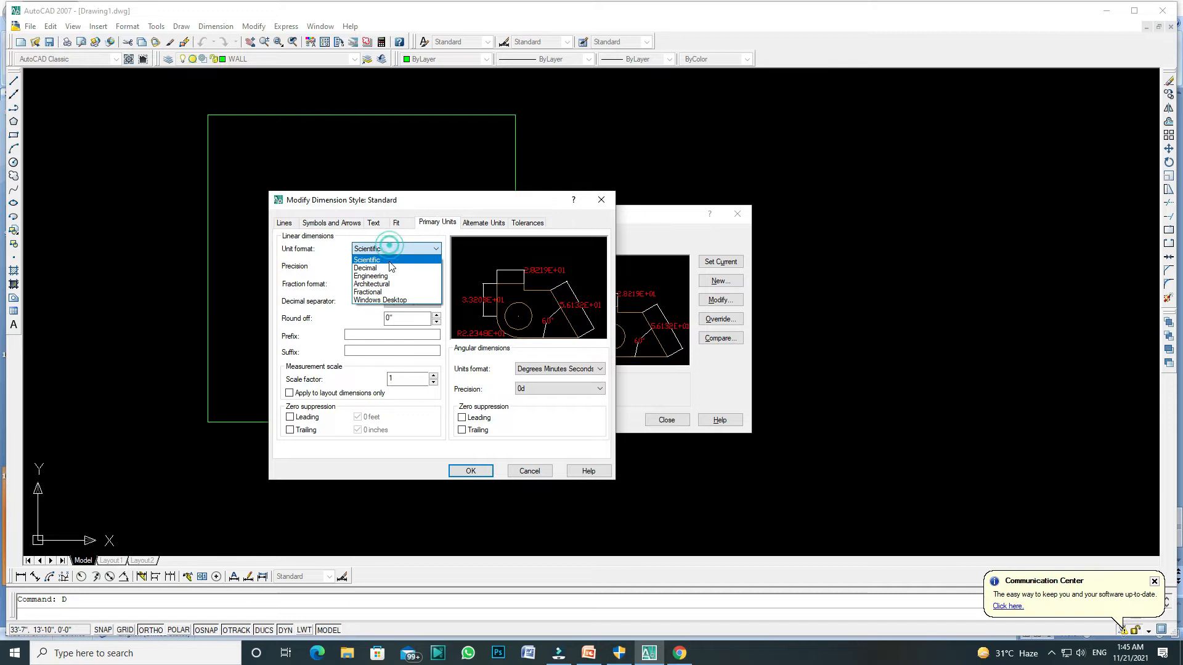
left_click(390, 284)
left_click(377, 266)
left_click(376, 278)
left_click(470, 470)
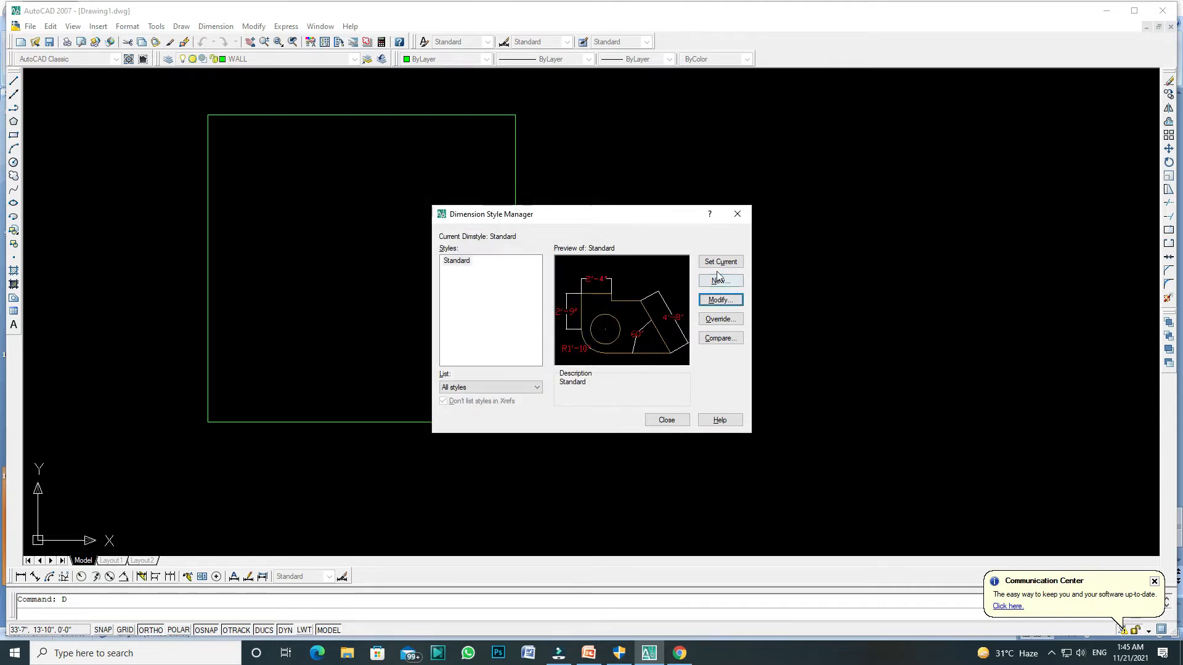
left_click(664, 418)
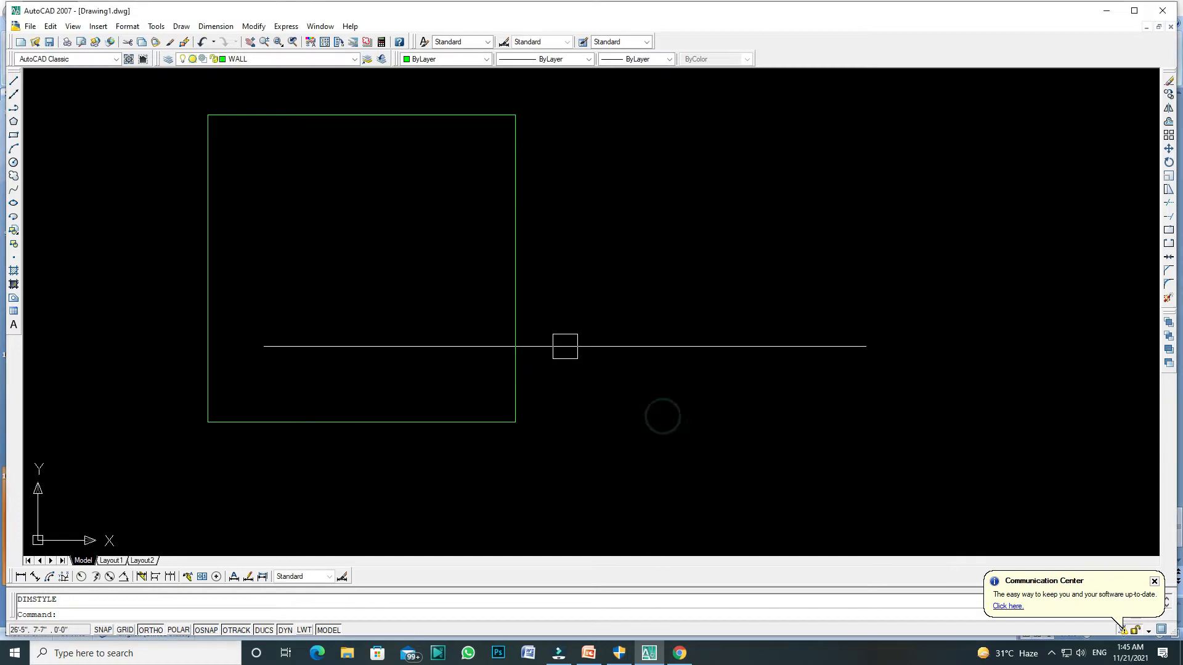
Dimension the square's right side again from upper to lower corner with the revised style, and erase the dimension
key("Escape")
type("DA")
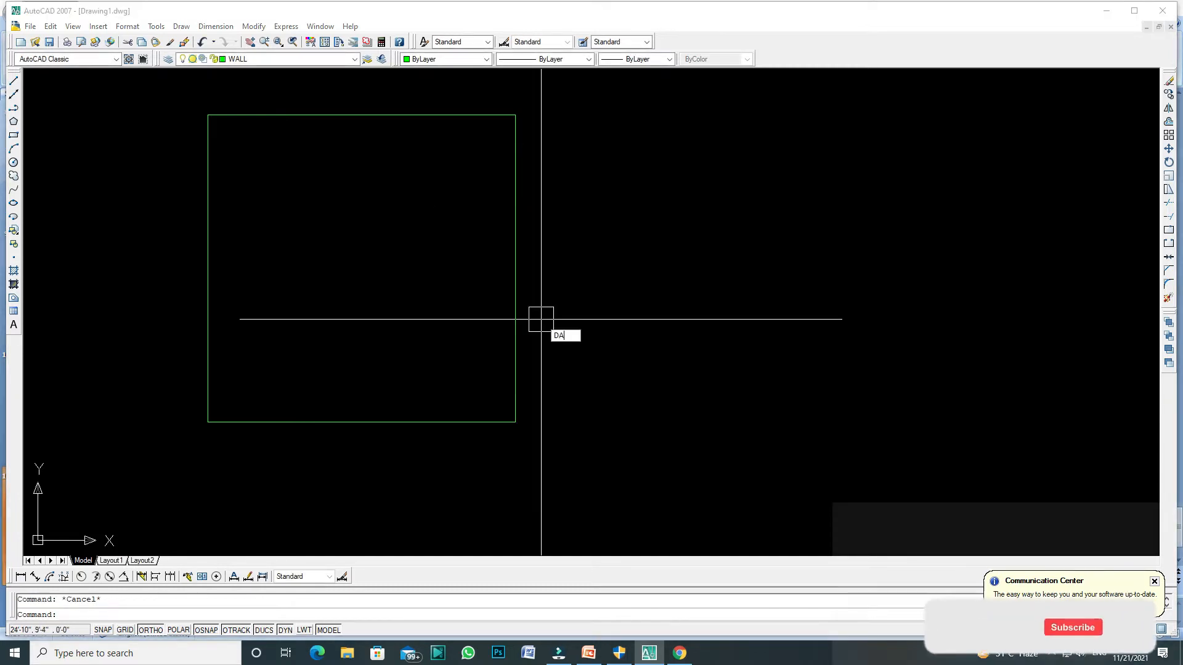
key("Return")
left_click(515, 115)
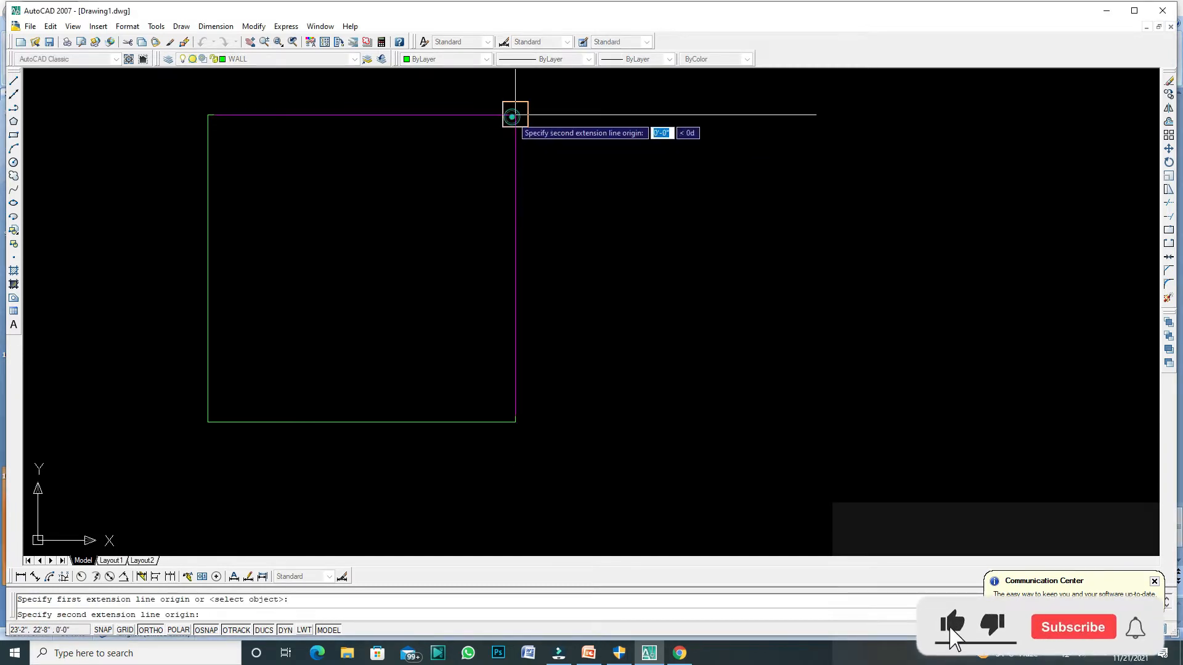
left_click(515, 422)
left_click(580, 404)
scroll(645, 263, "down", 2)
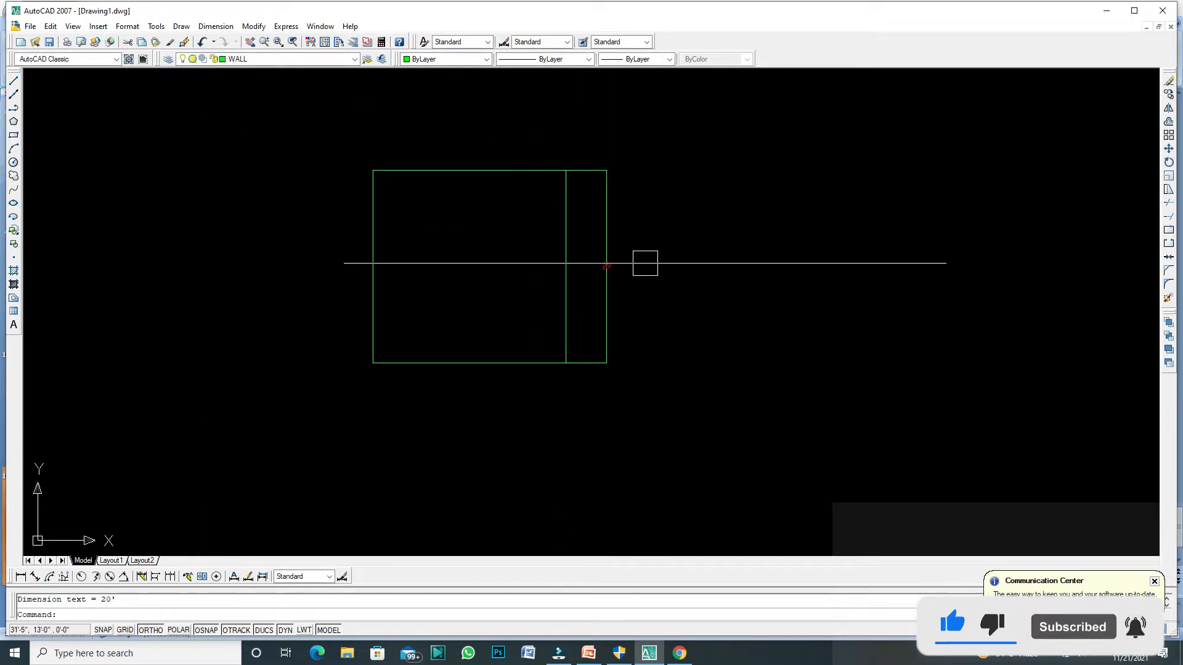
left_click(606, 253)
key("Delete")
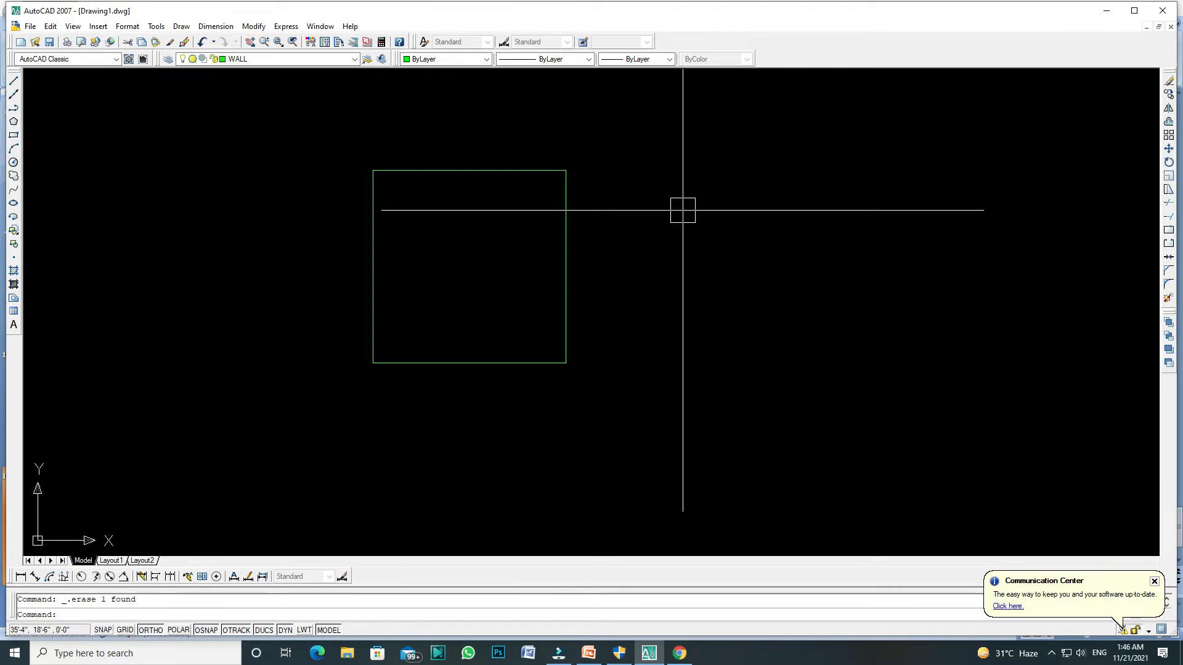
key("Escape")
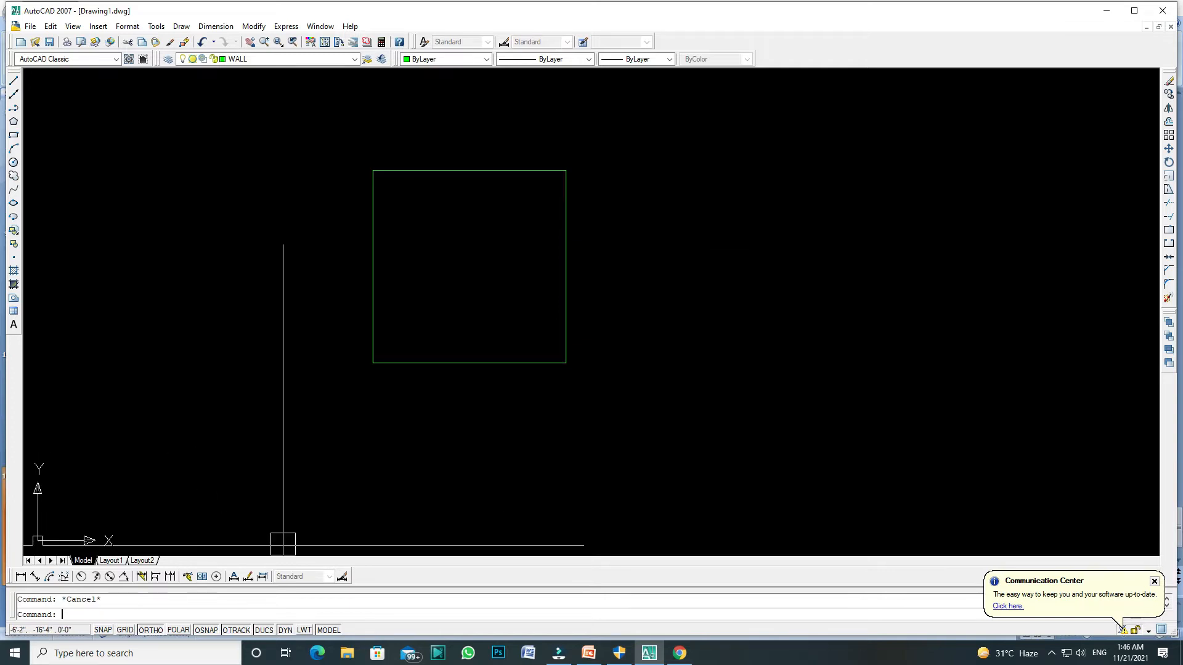
Scale the square by a factor of 2 using its lower-left corner as the base point
type("s")
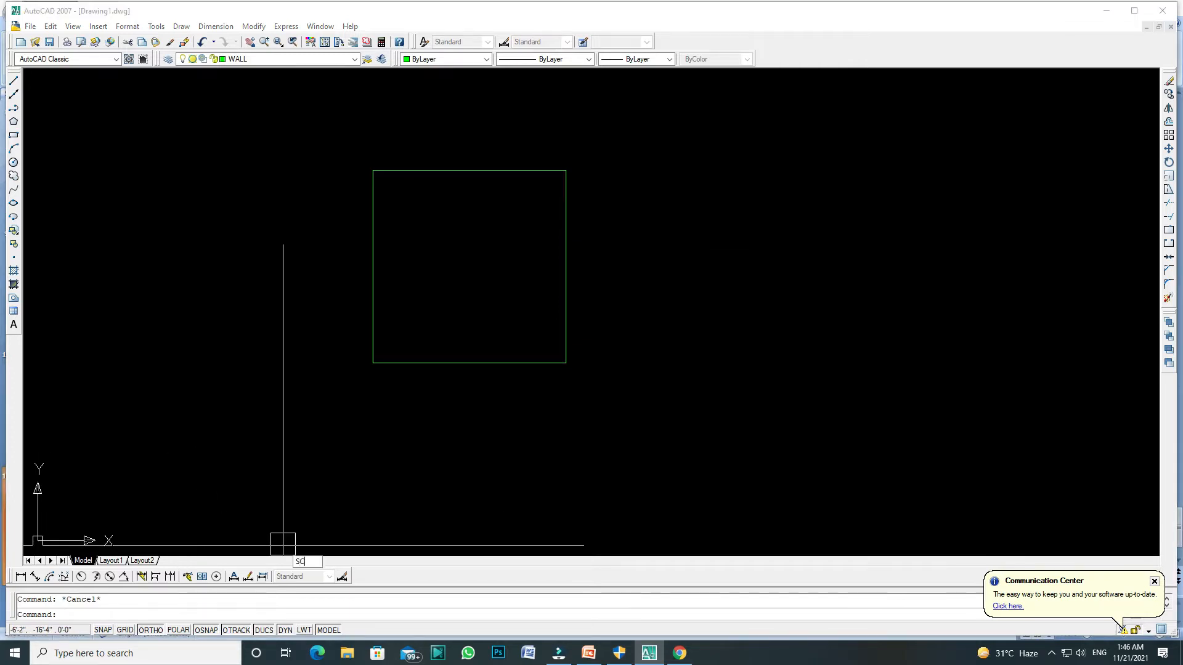
type("c")
key("Return")
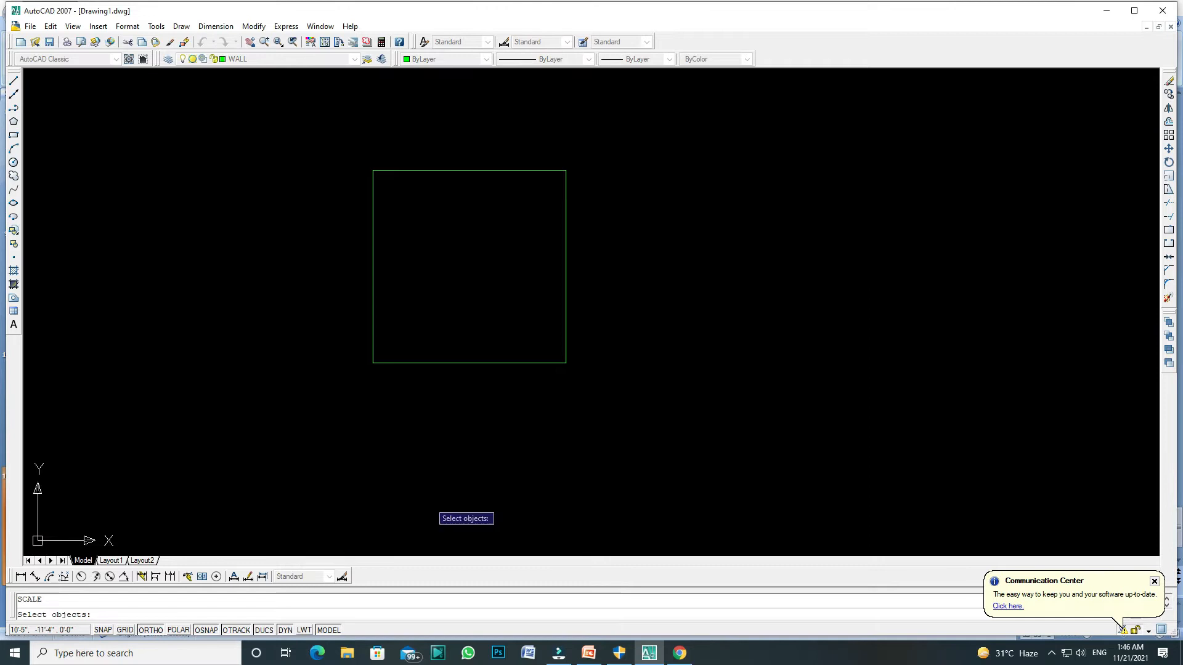
left_click(464, 362)
left_click(464, 362)
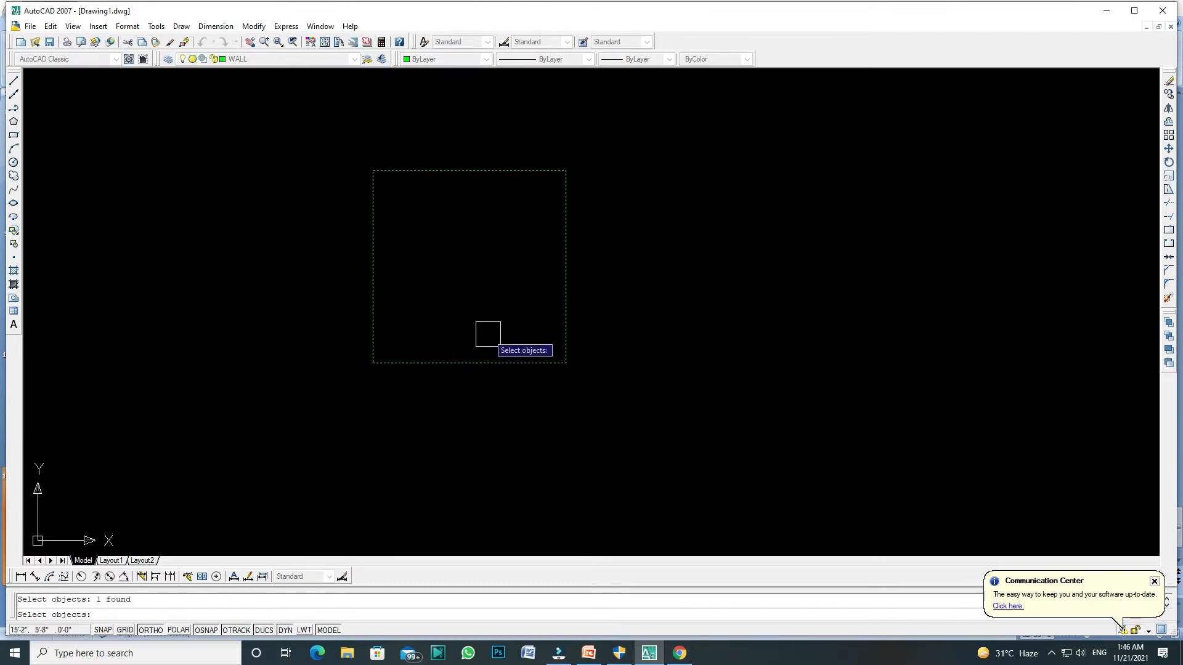
key("Return")
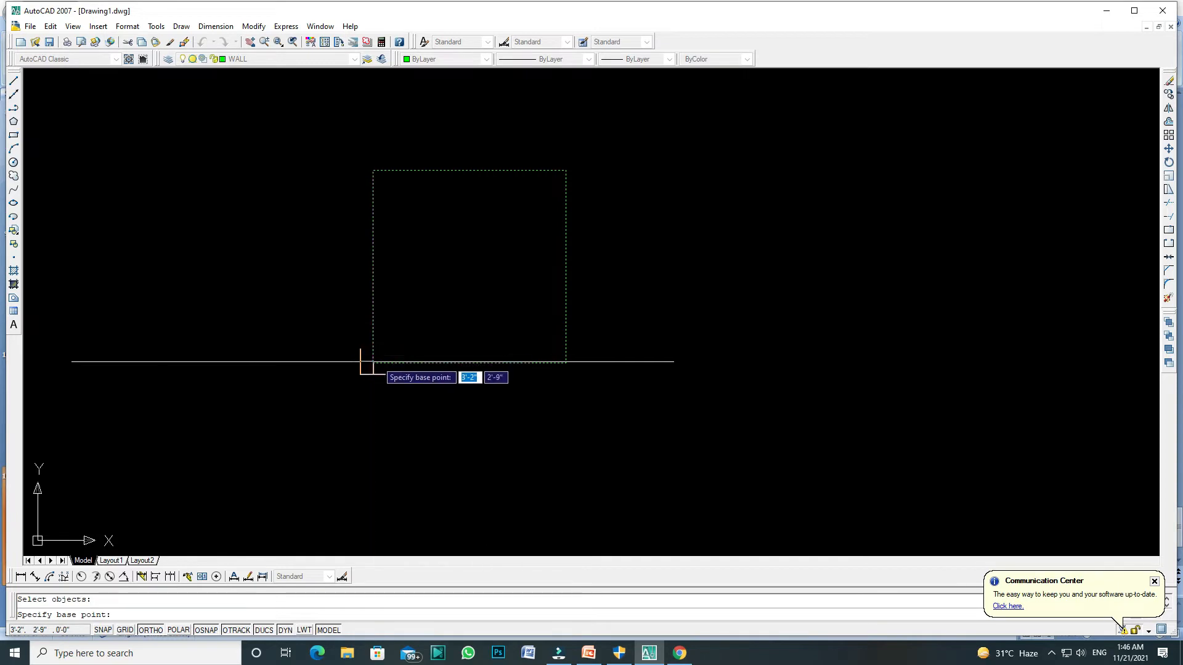
left_click(373, 363)
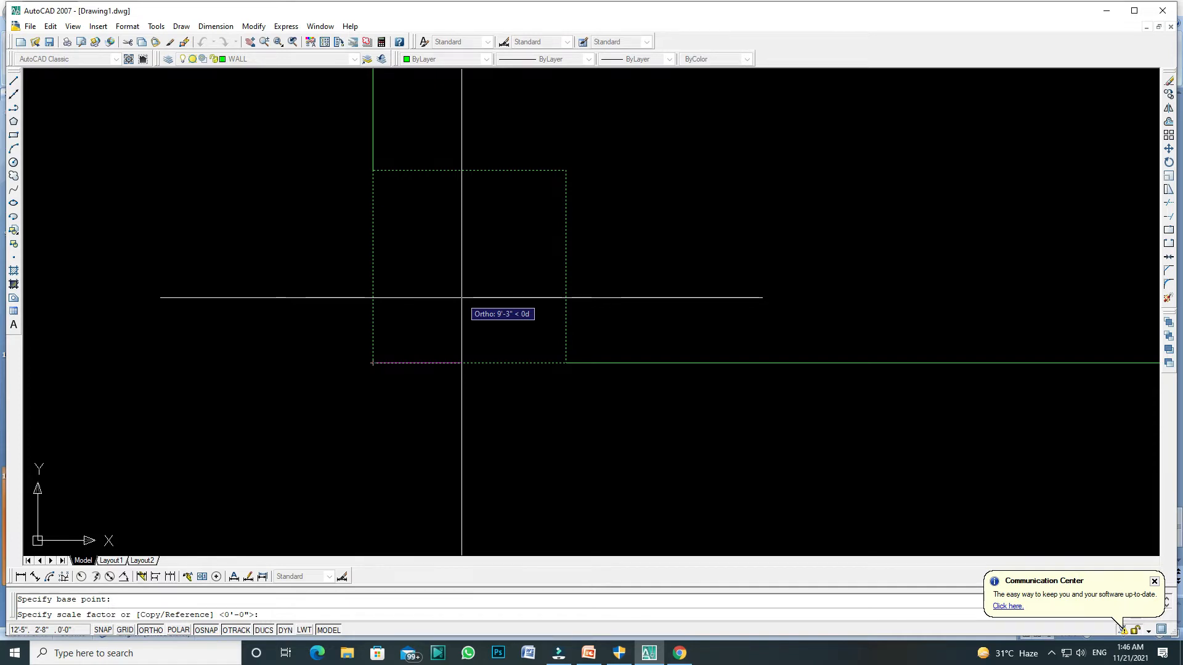
type("2")
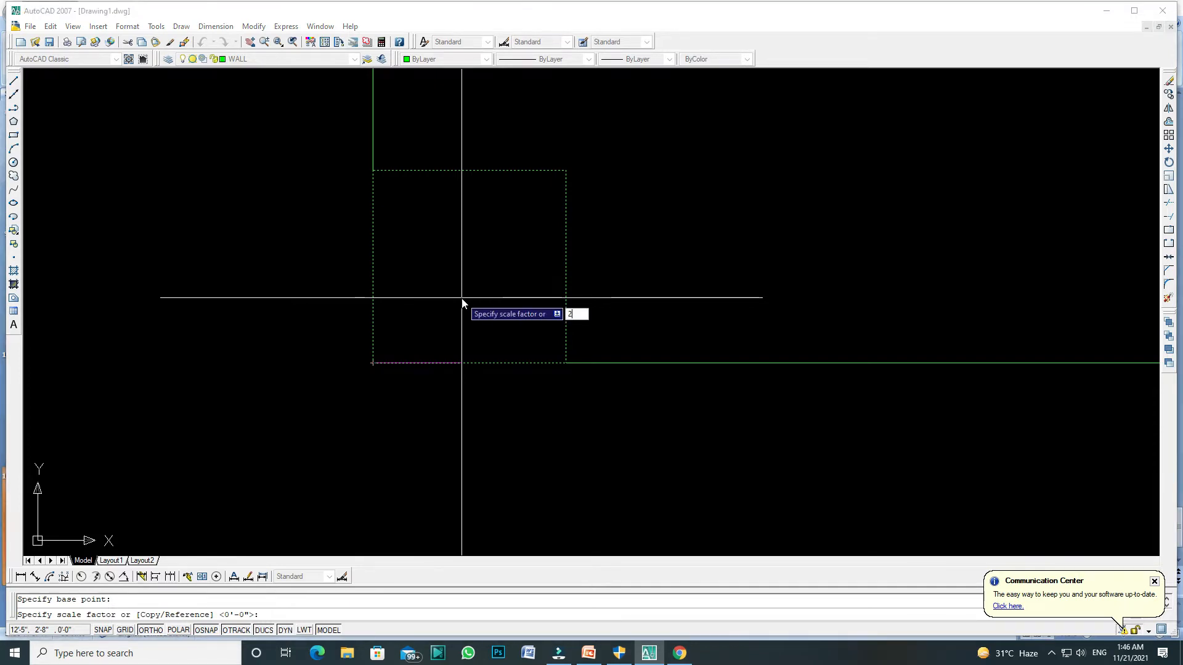
key("Return")
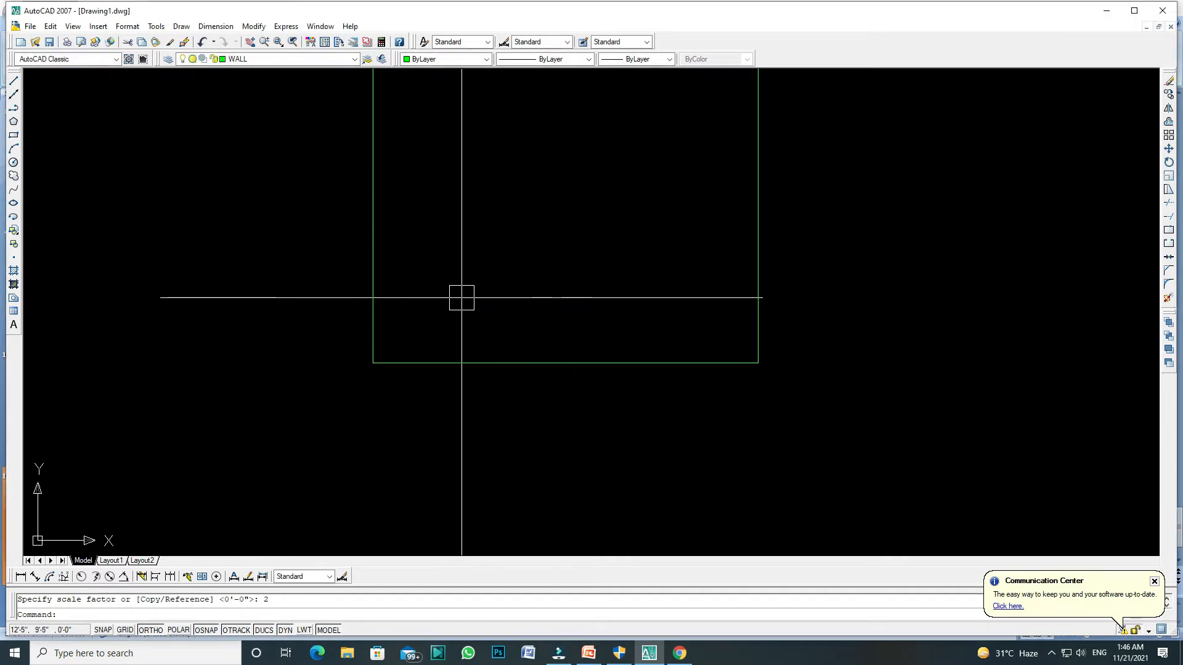
scroll(492, 255, "down", 2)
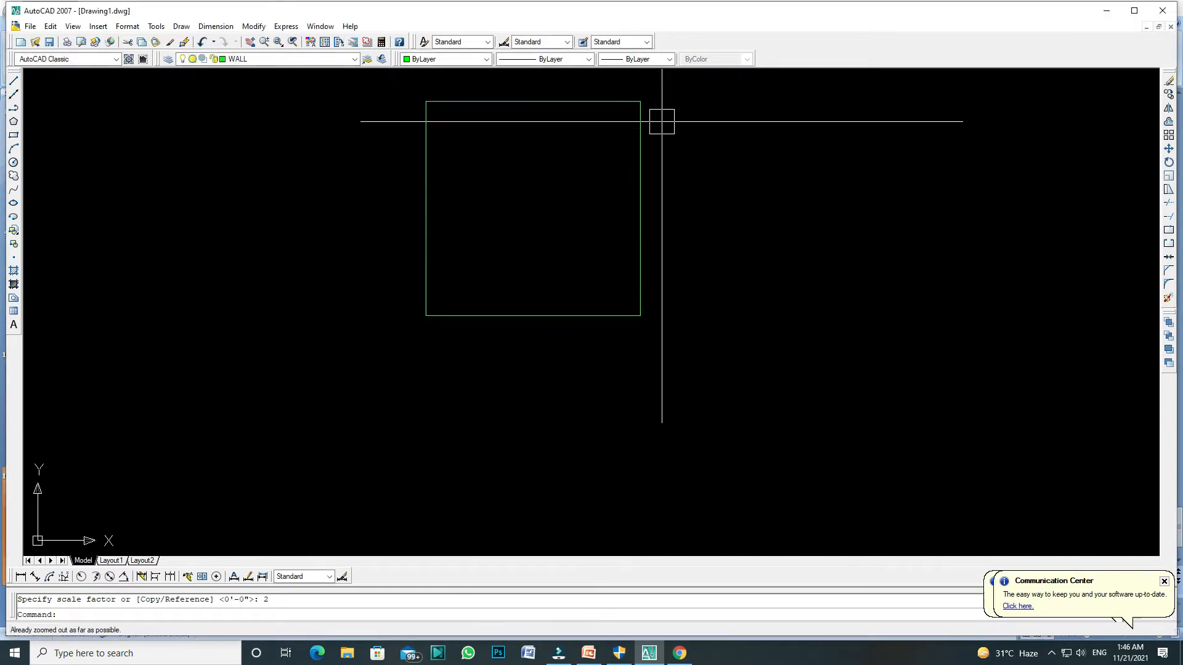
Check the enlarged square's right side with an aligned dimension, and erase the dimension
left_click(644, 105)
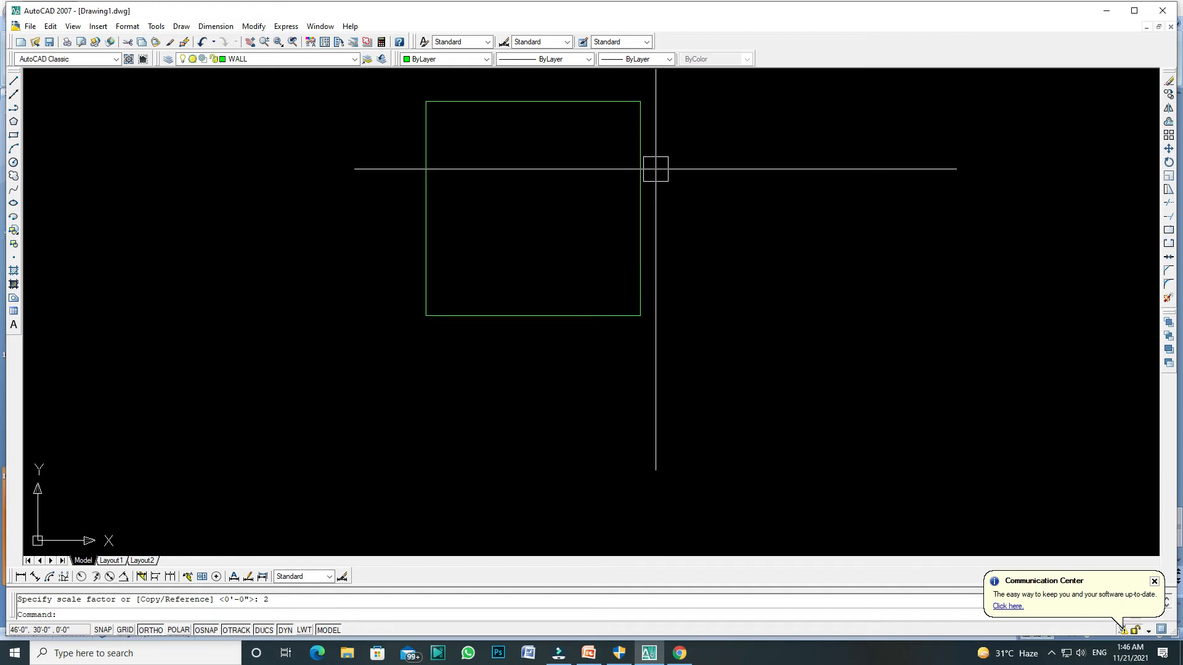
key("Escape")
type("DIM")
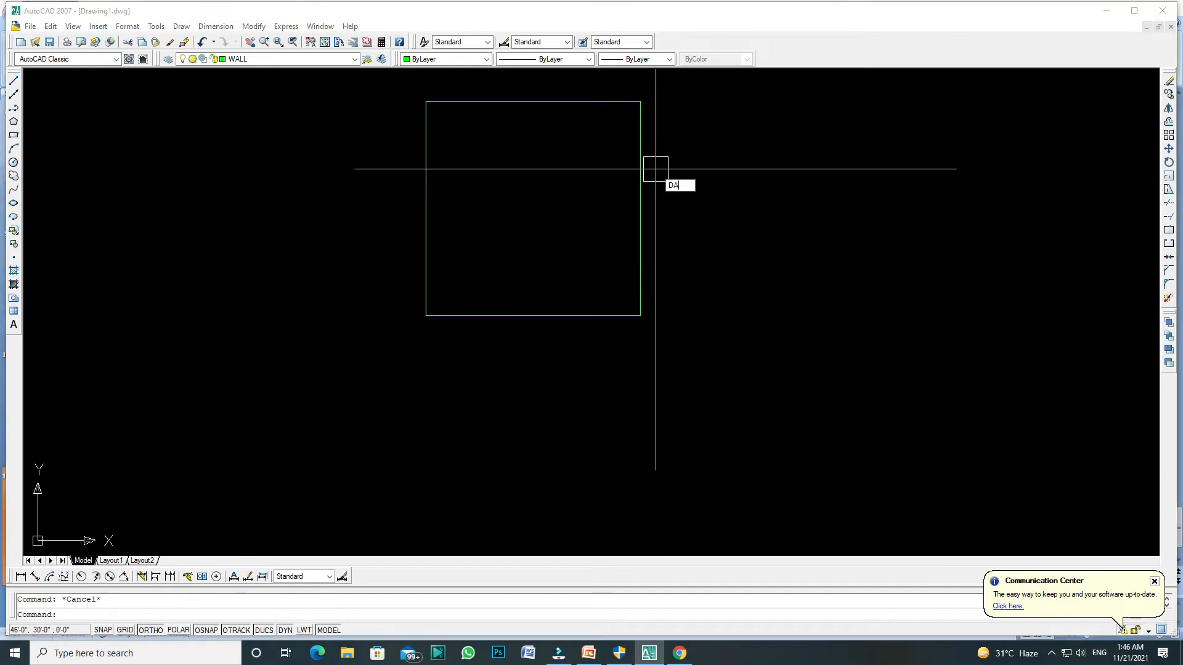
type("AL")
key("Return")
left_click(641, 101)
left_click(640, 316)
left_click(696, 333)
scroll(690, 210, "up", 5)
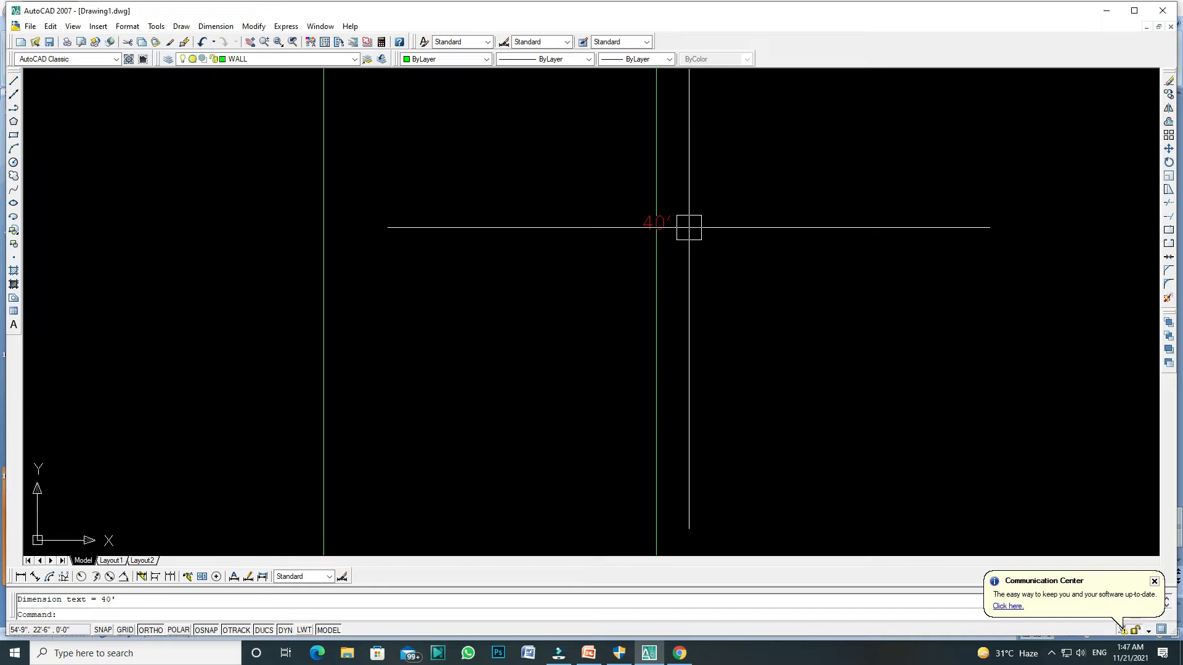
scroll(622, 237, "down", 5)
left_click(624, 234)
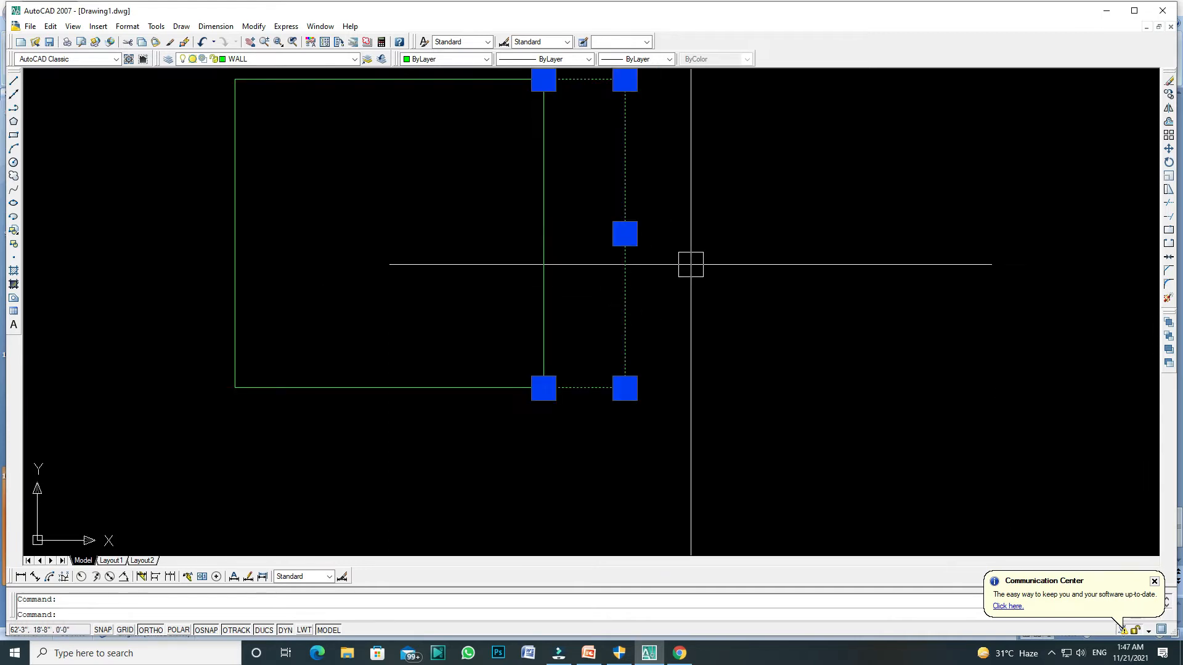
key("Delete")
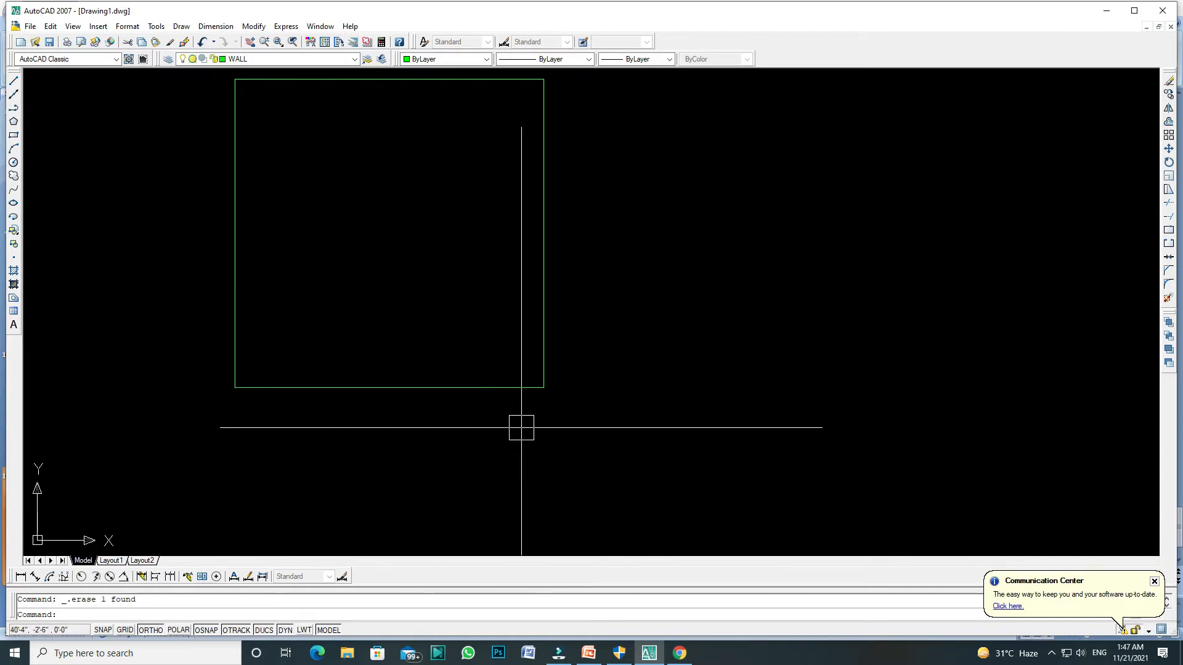
Undo the dimension's erasure and the last aligned dimension, keeping the scaled square
left_click(550, 285)
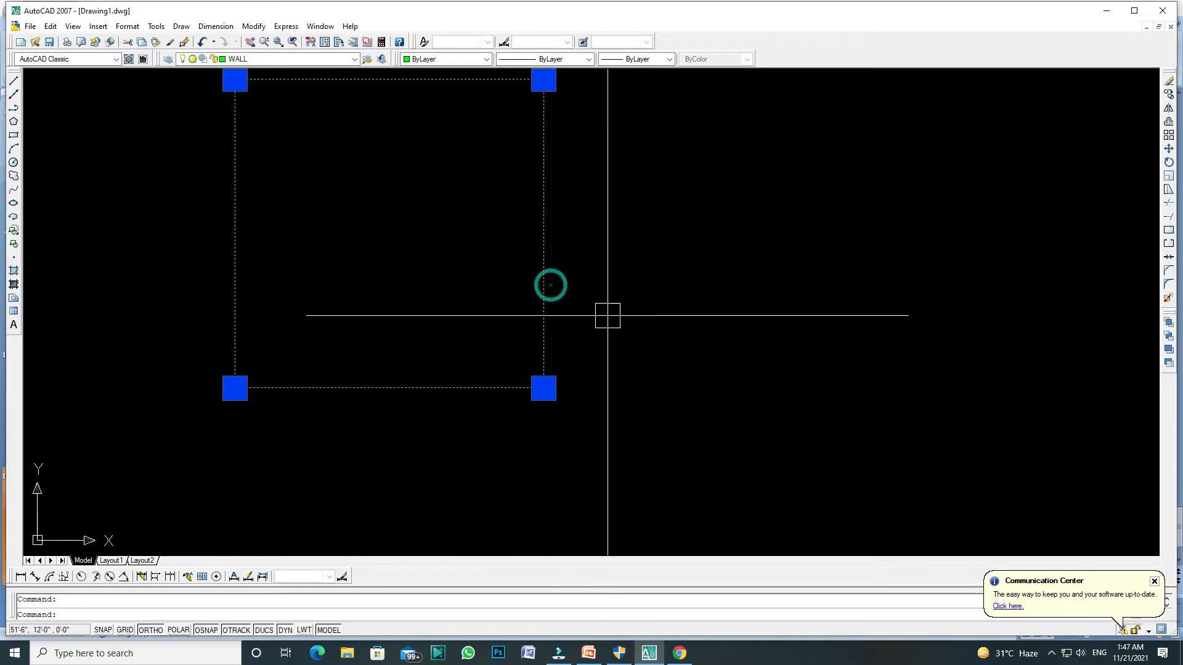
key("Escape")
key("ctrl+z")
key("ctrl+z")
key("ctrl+z")
key("ctrl+z")
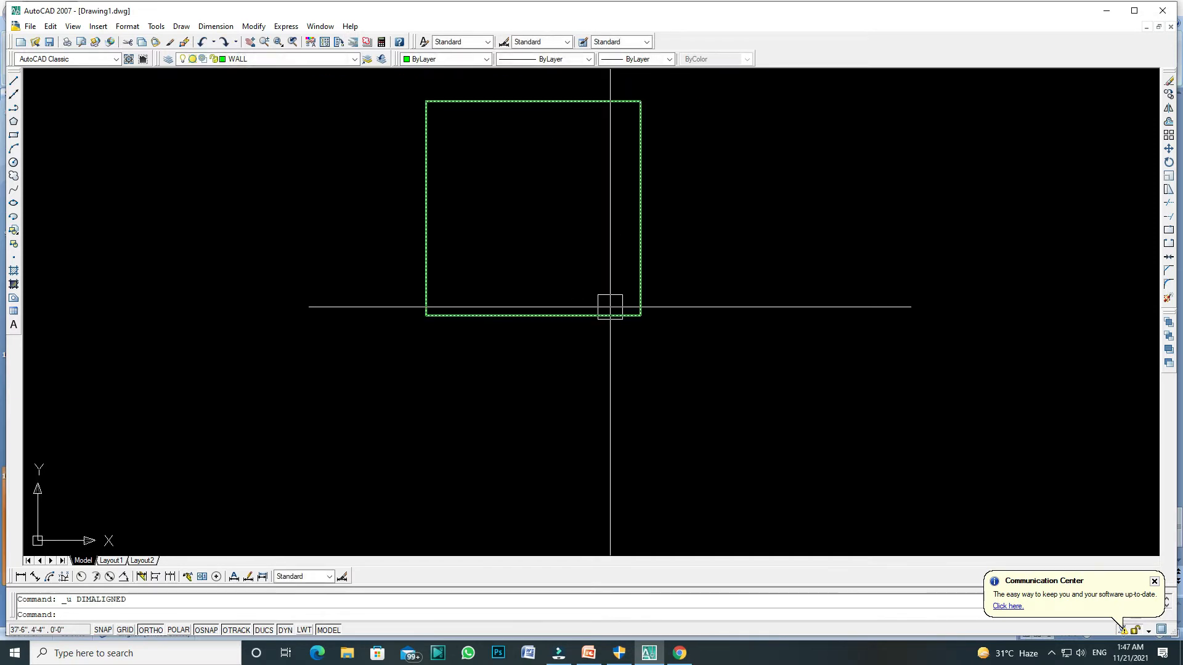
scroll(684, 128, "up", 3)
scroll(652, 137, "down", 2)
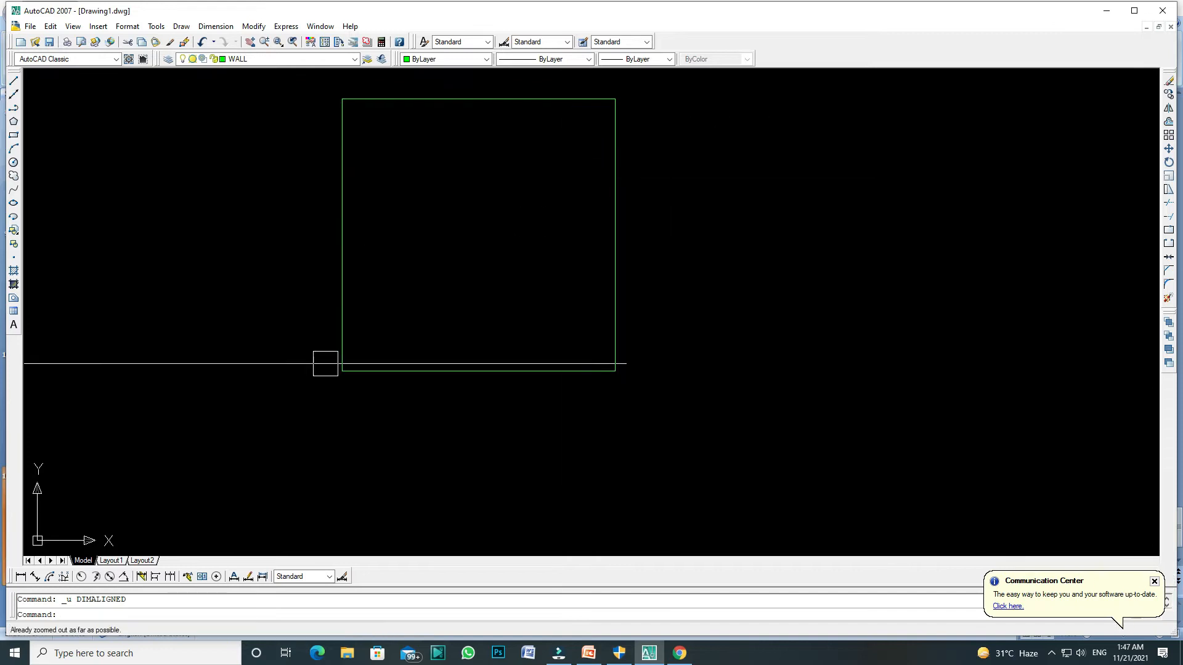
key("Escape")
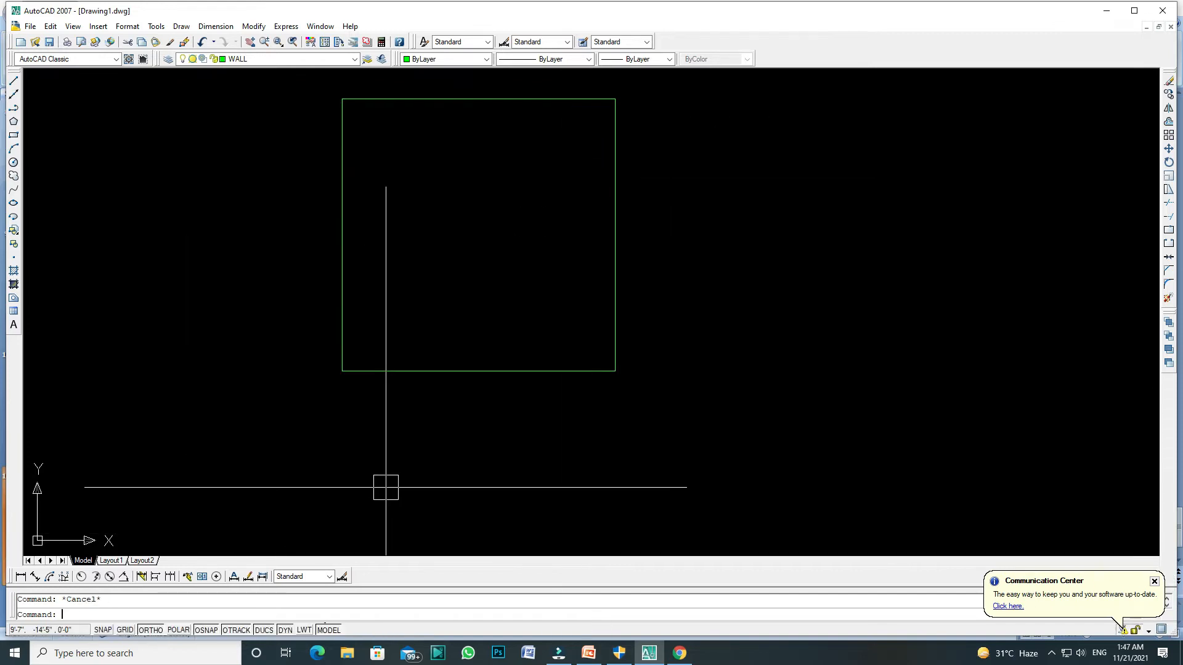
type("sc")
key("Return")
key("Escape")
Measure the distance along the square's right side from its lower corner to its upper corner
type("d")
key("Return")
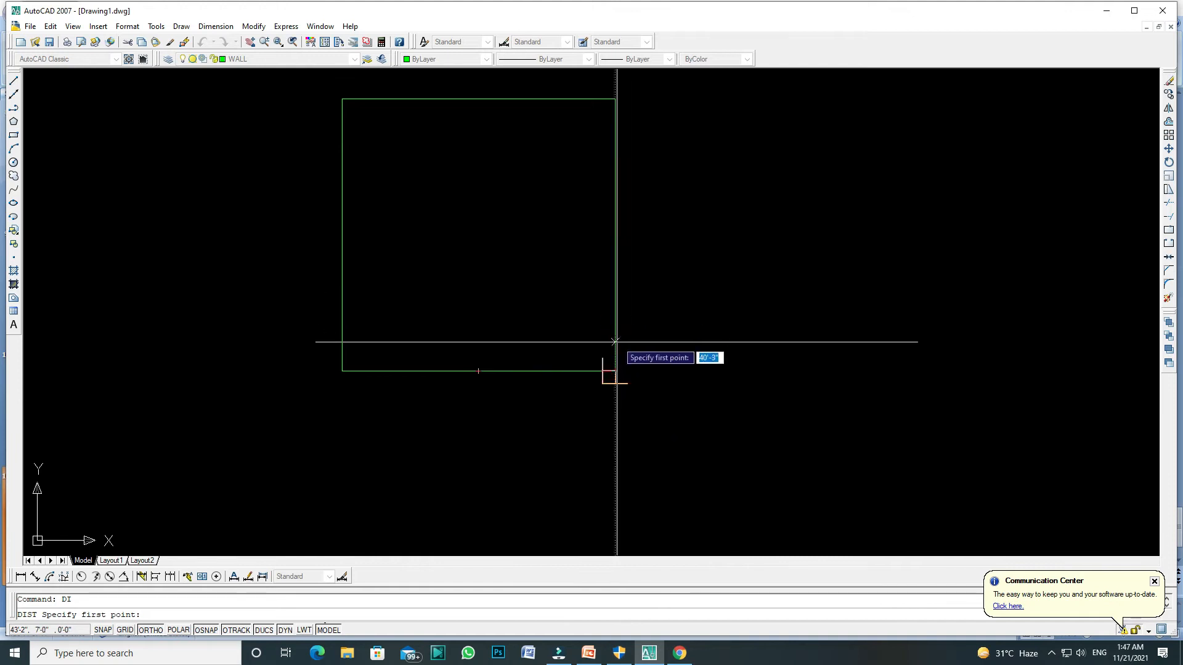
left_click(614, 371)
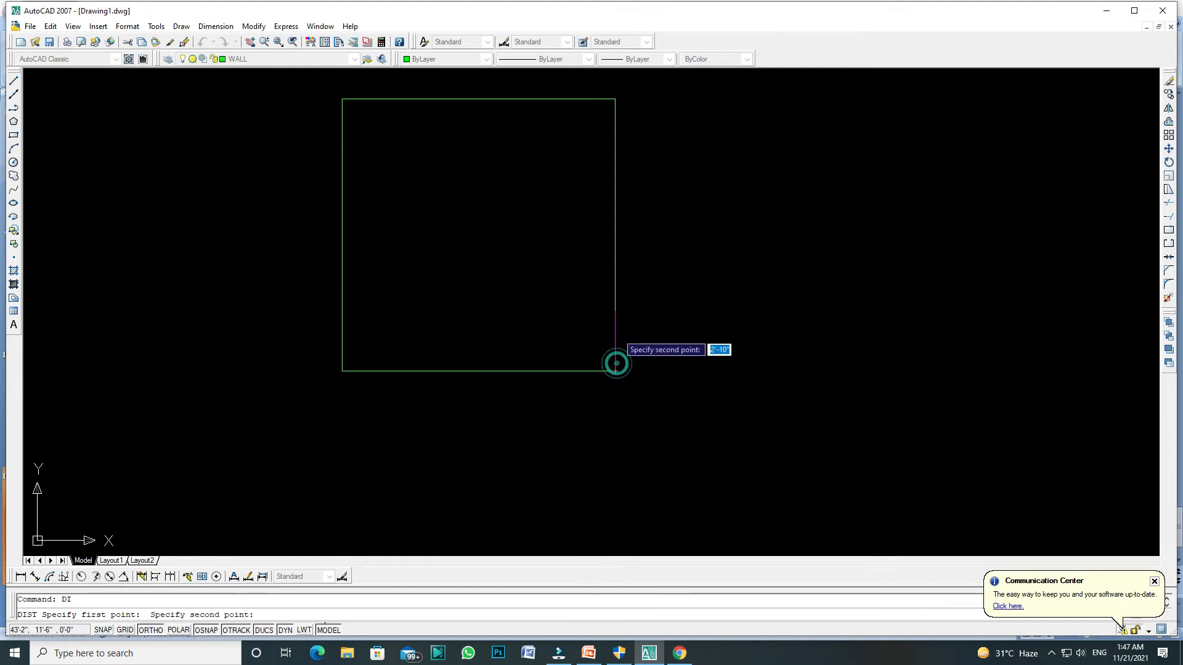
left_click(615, 99)
key("Escape")
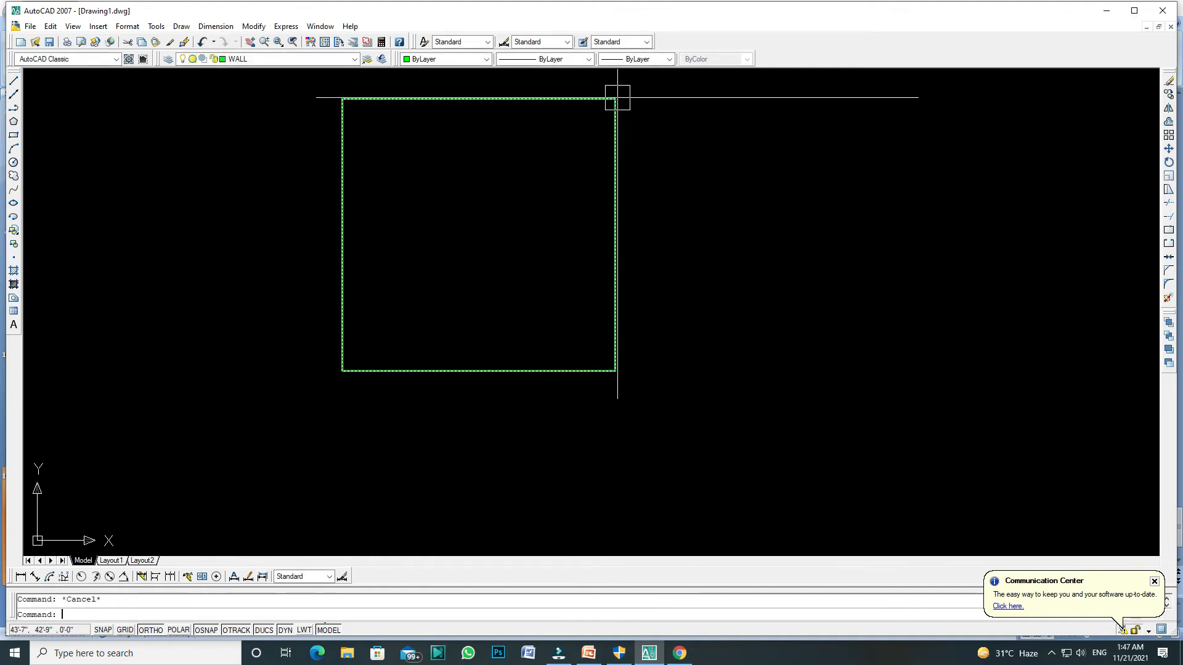
Scale a copy of the square by a factor of .5 from its lower-left corner, keeping the original
type("SC")
key("Return")
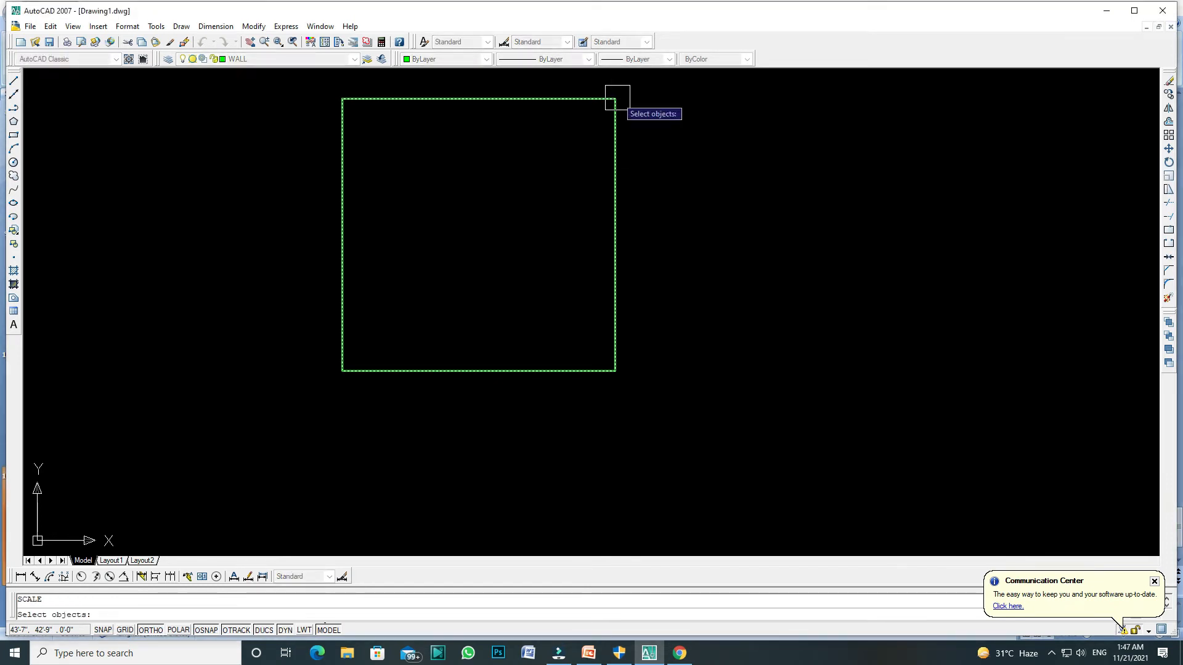
left_click(493, 368)
key("Return")
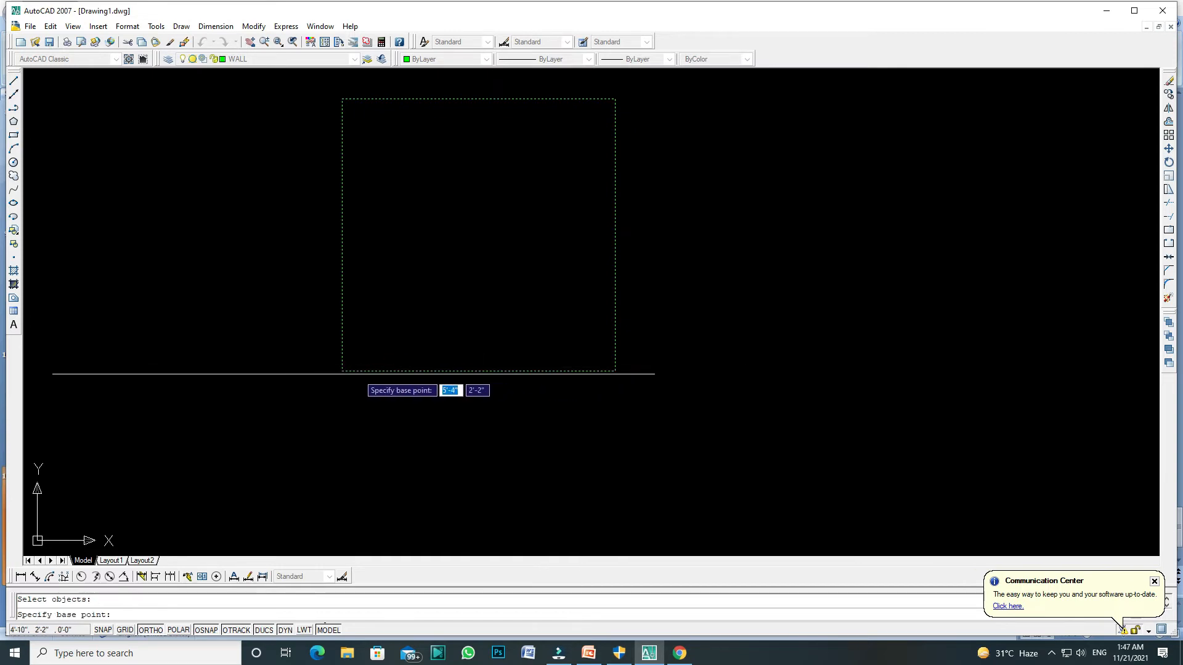
left_click(342, 370)
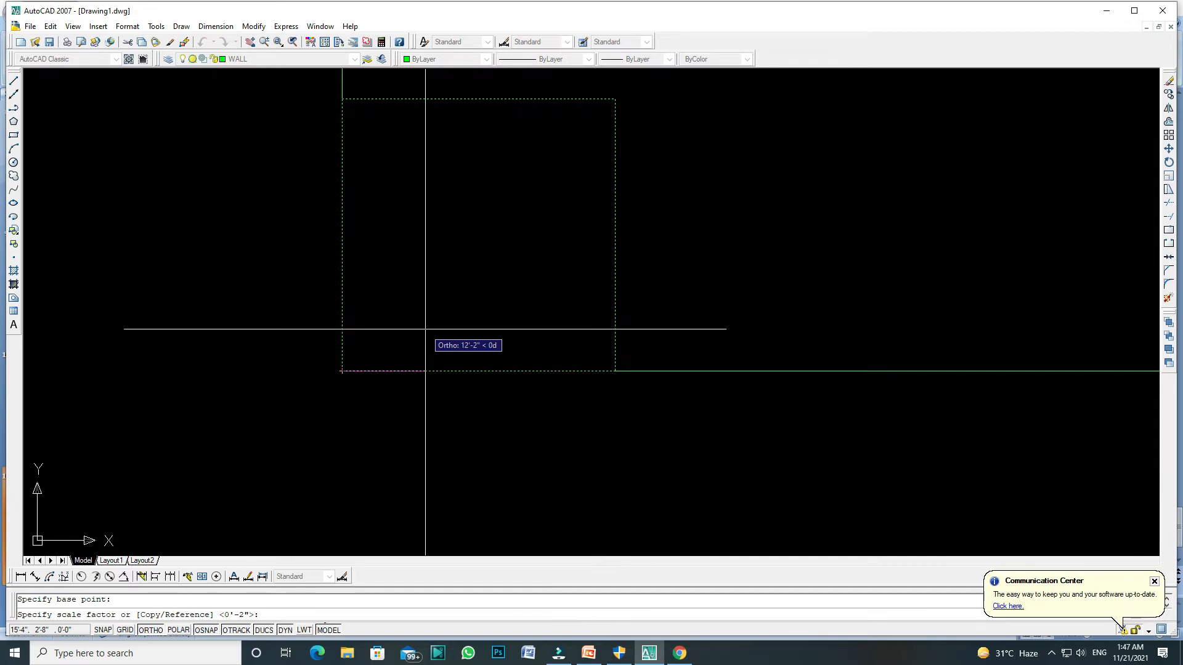
type("C")
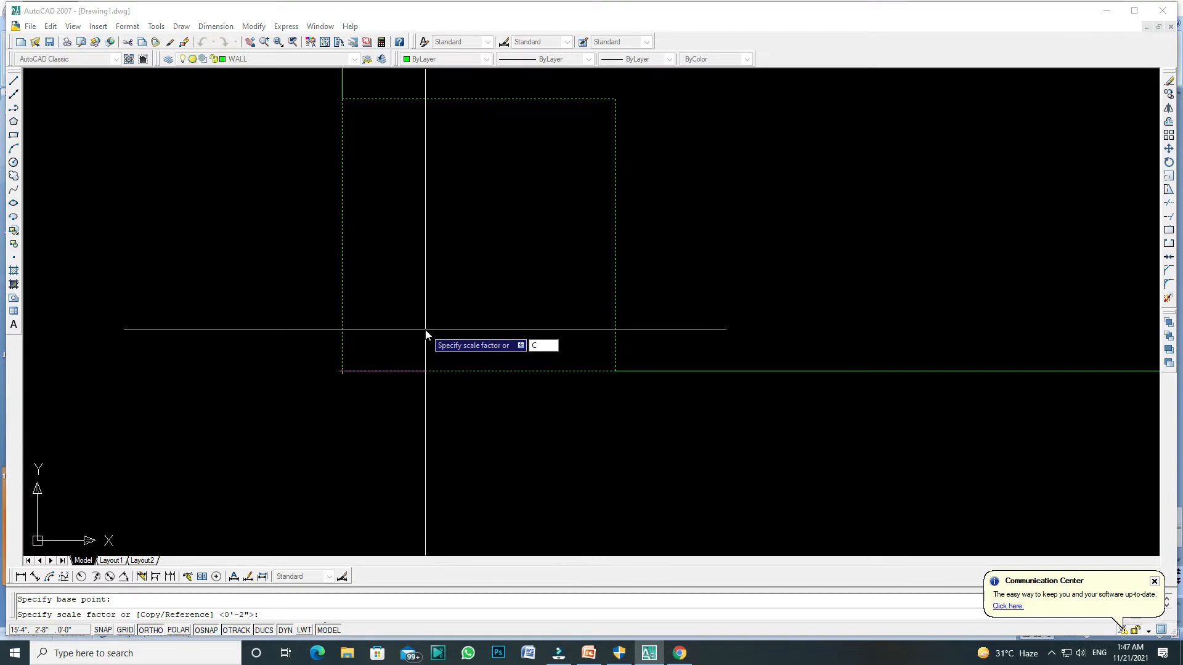
key("Return")
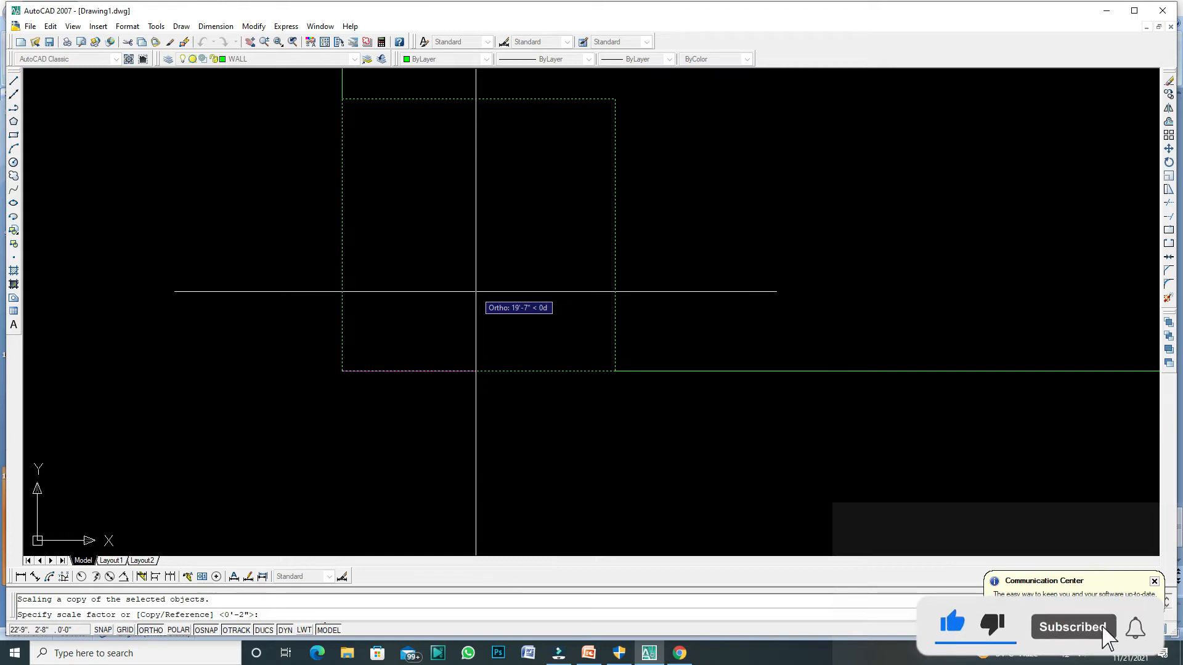
type(".5")
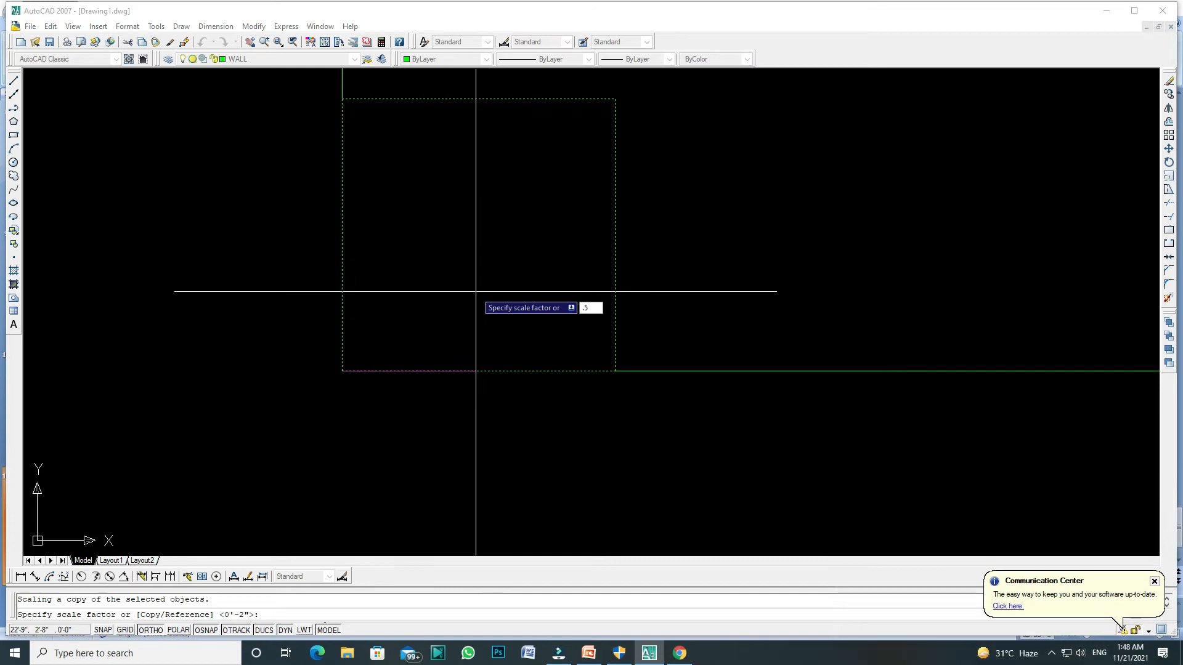
key("Return")
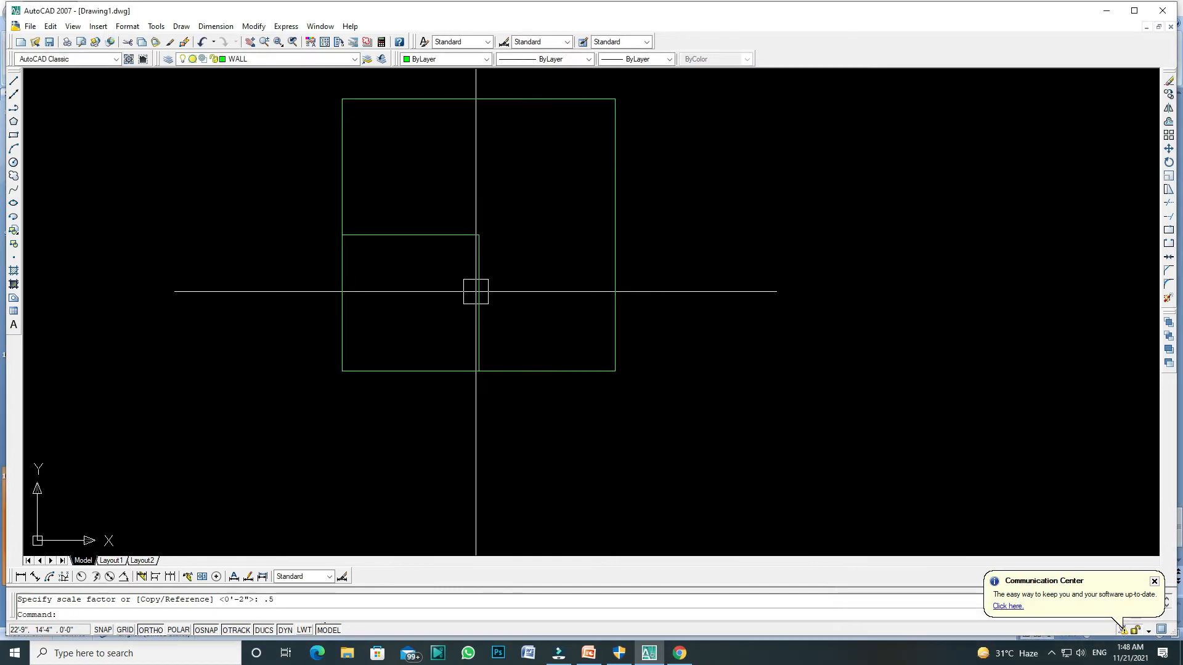
scroll(468, 240, "down", 2)
left_click(614, 137)
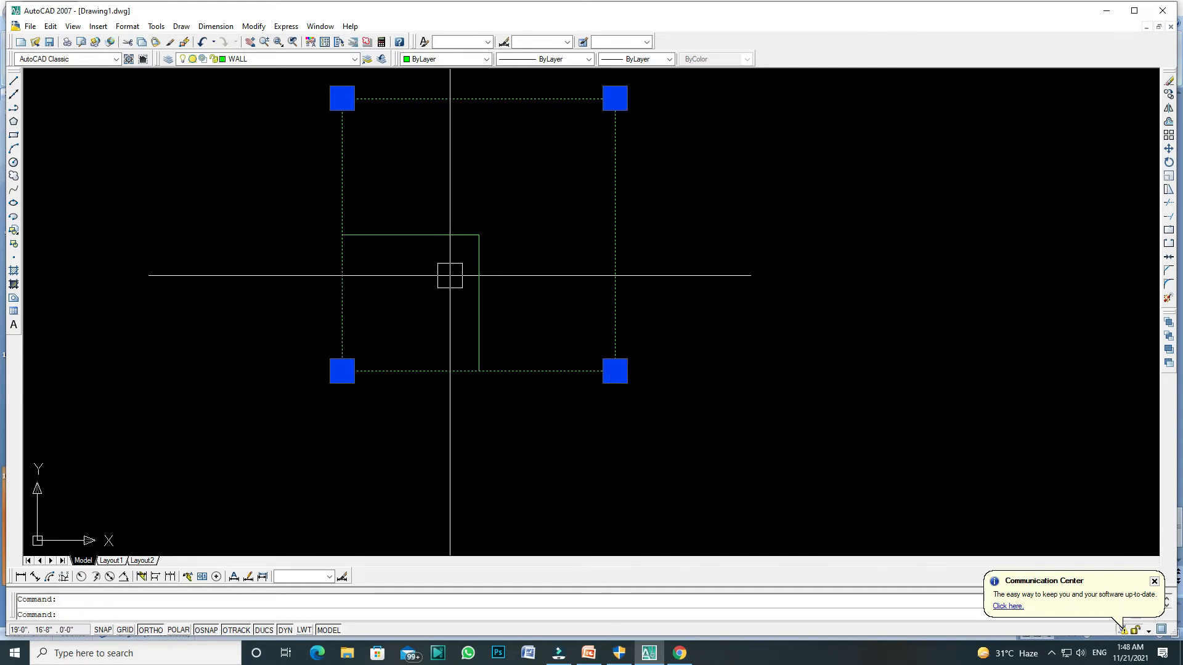
key("Escape")
Add an aligned dimension to the right side of the small copied square
scroll(480, 329, "up", 2)
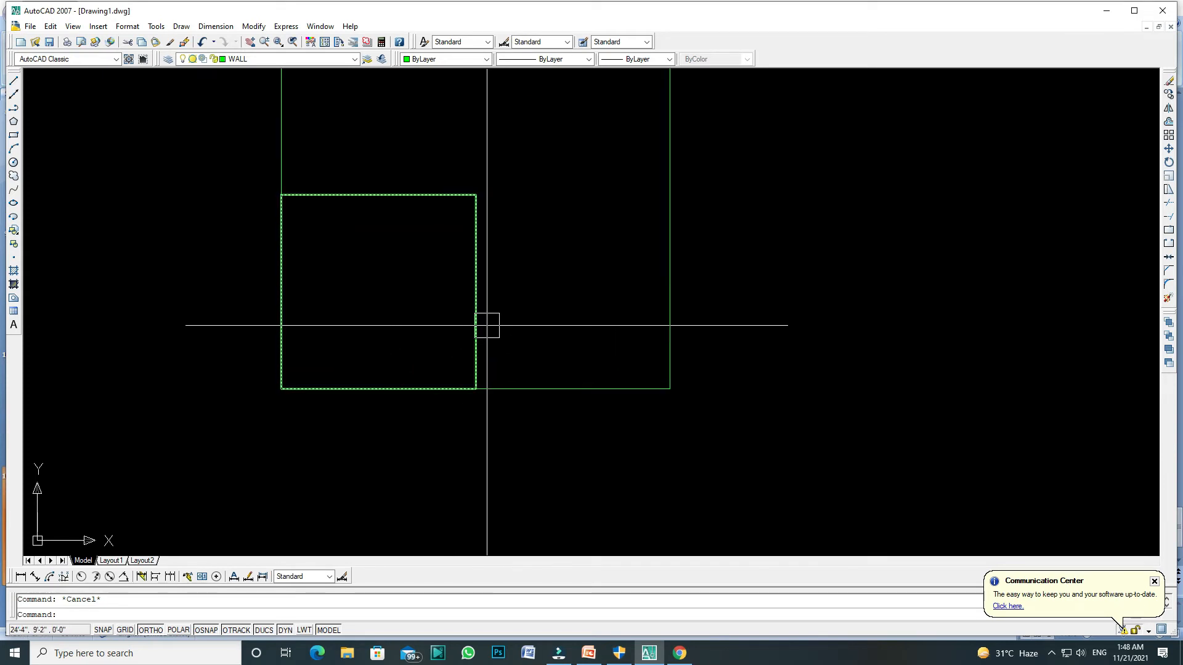
type("dal")
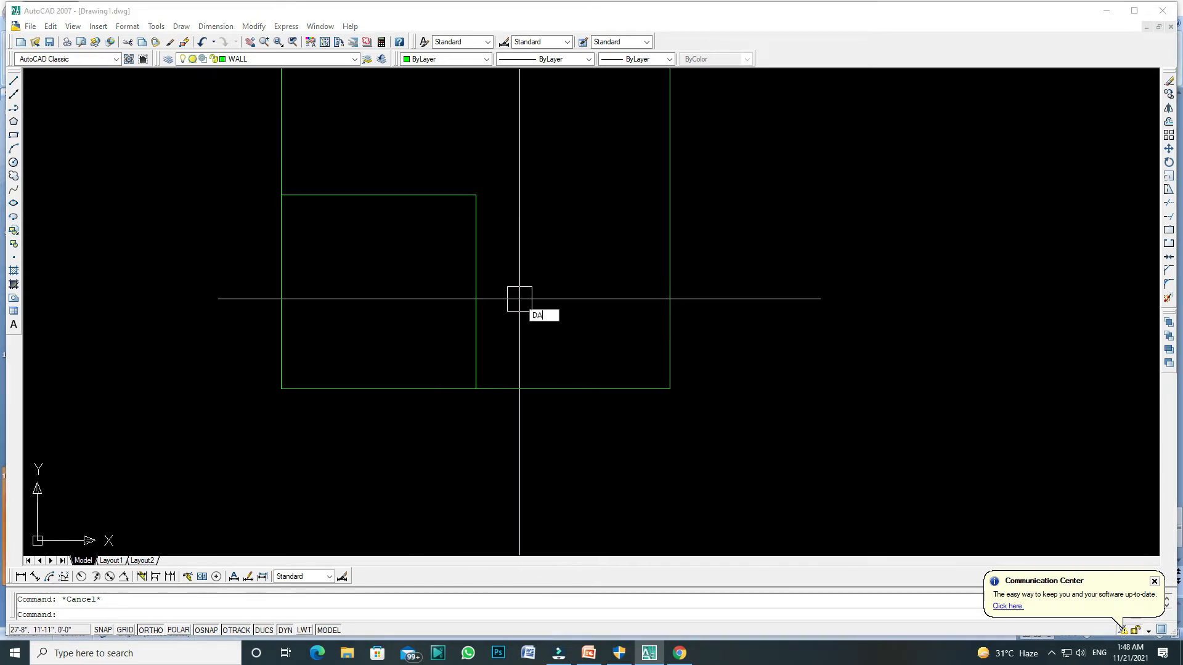
key("Return")
left_click(475, 195)
left_click(475, 388)
left_click(517, 399)
scroll(538, 290, "down", 1)
Add an aligned dimension along the right side of the large square
key("Return")
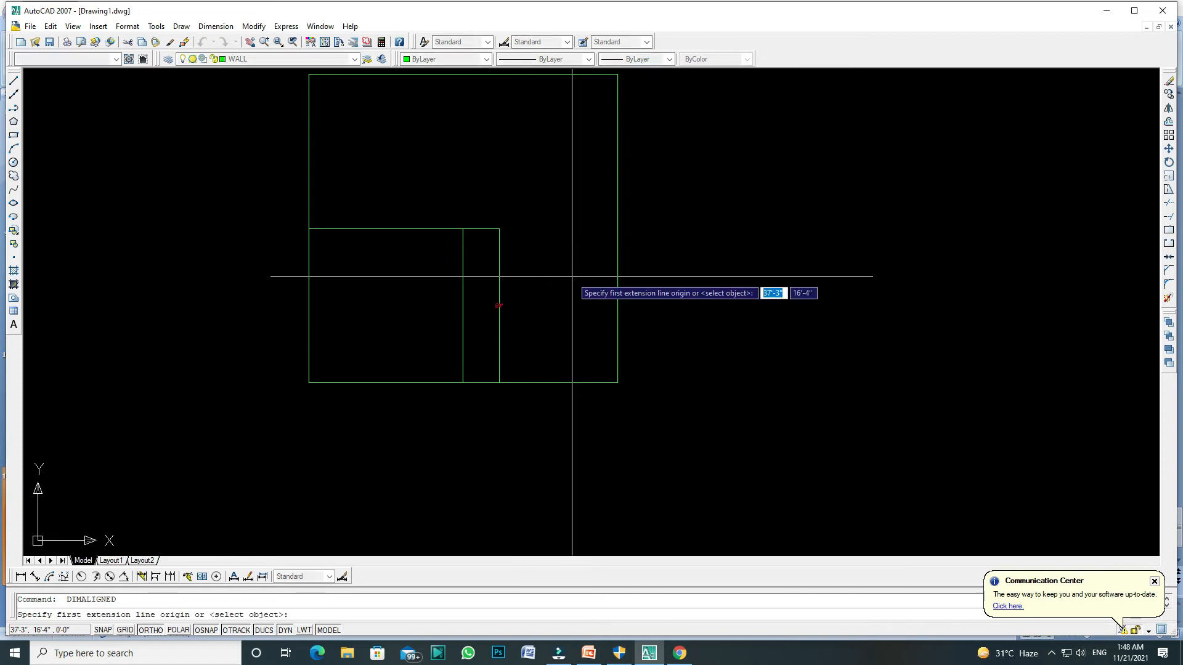
left_click(617, 73)
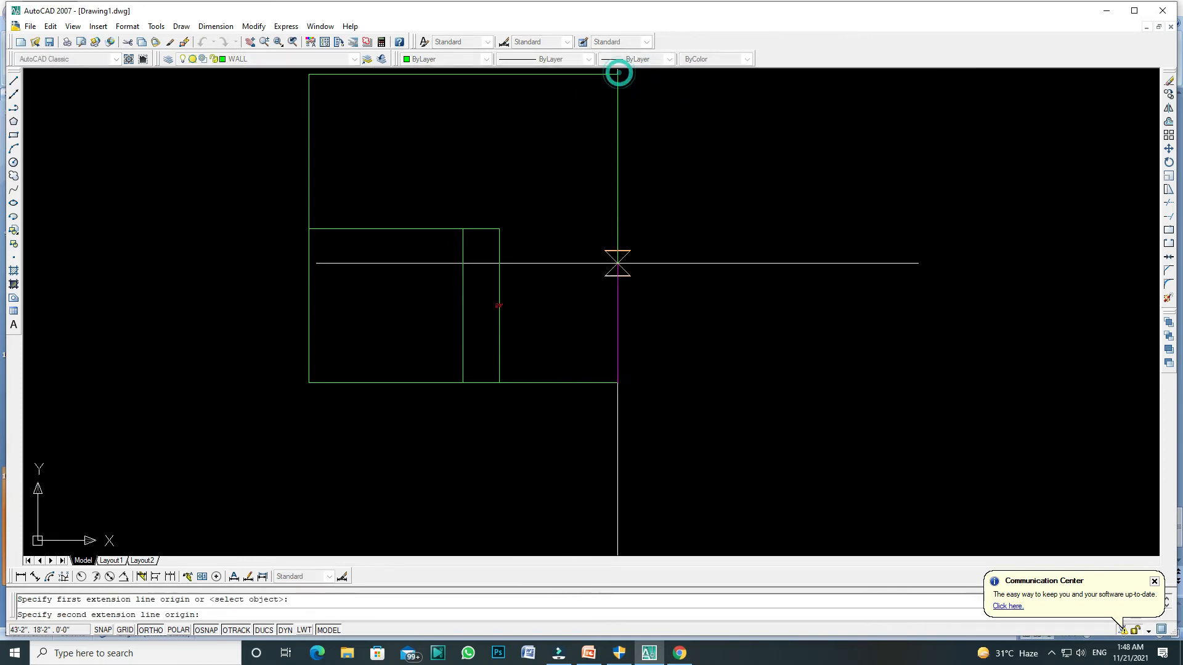
left_click(617, 383)
left_click(653, 382)
scroll(653, 382, "up", 2)
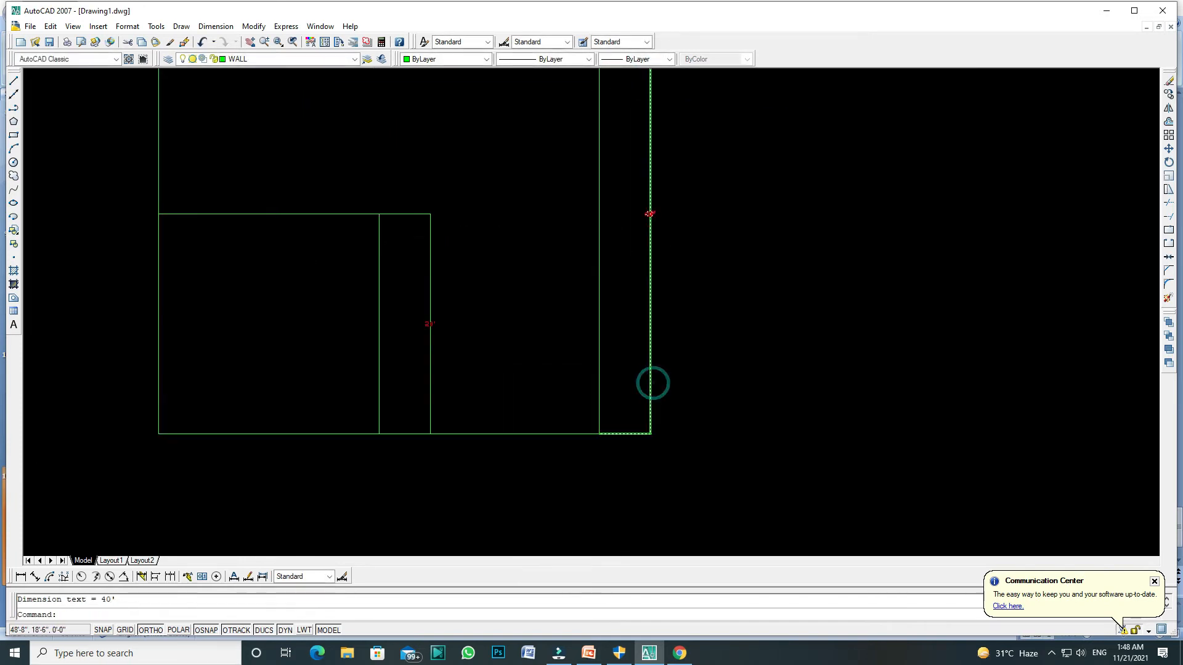
scroll(568, 277, "down", 4)
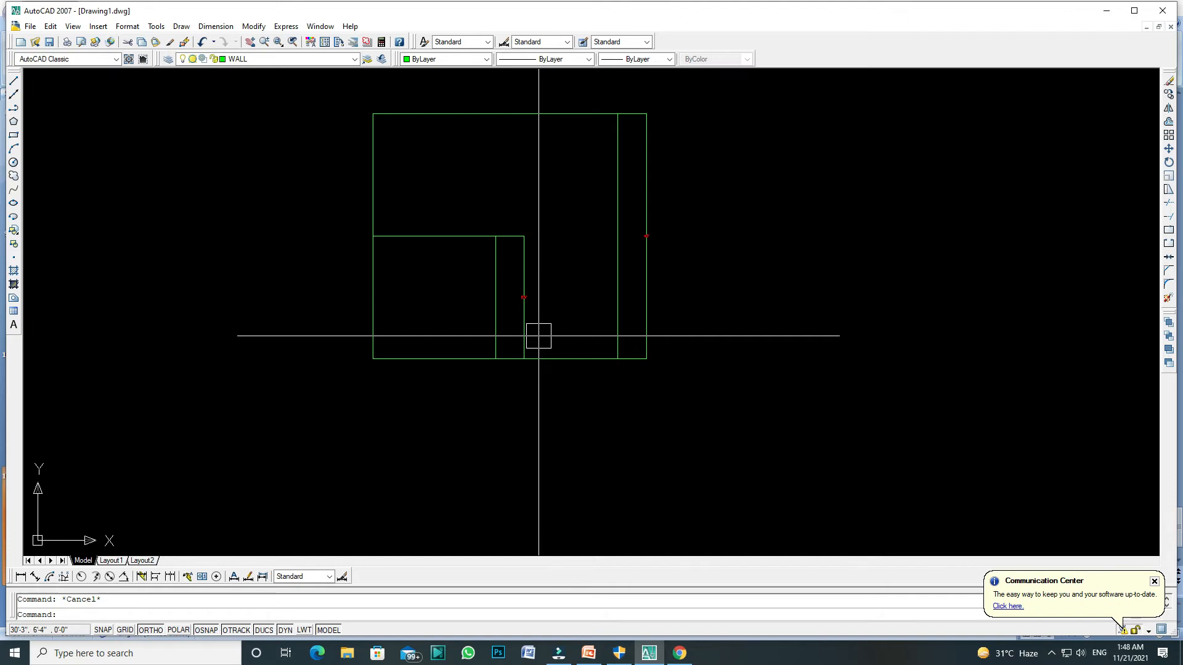
left_click(669, 385)
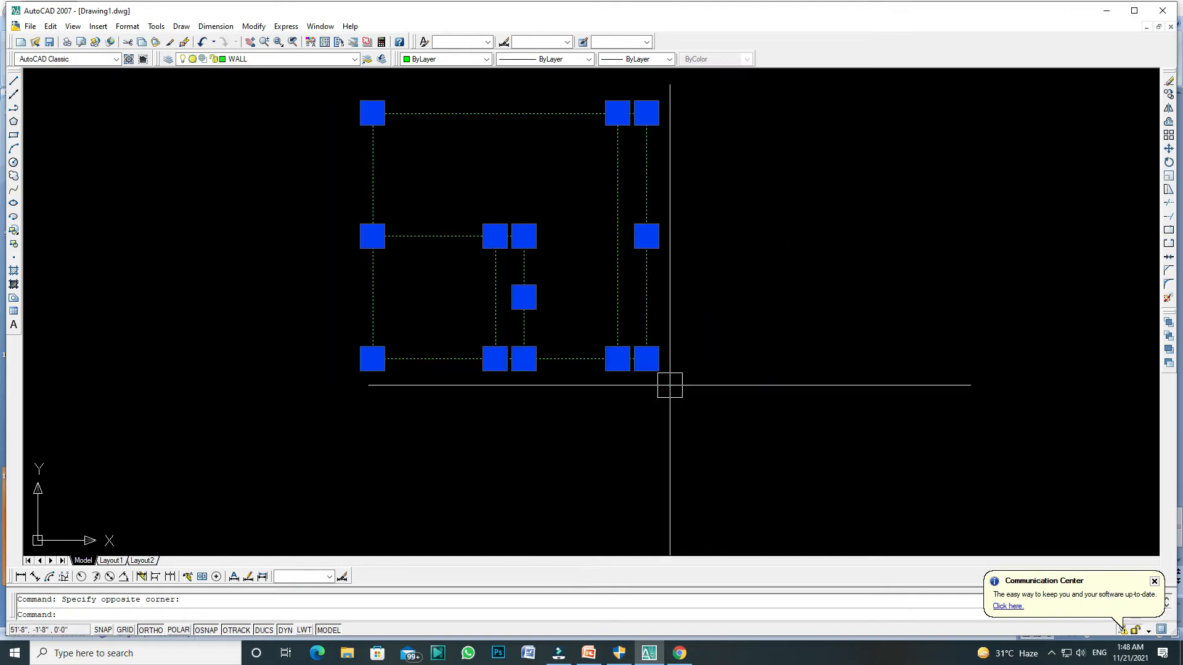
key("space")
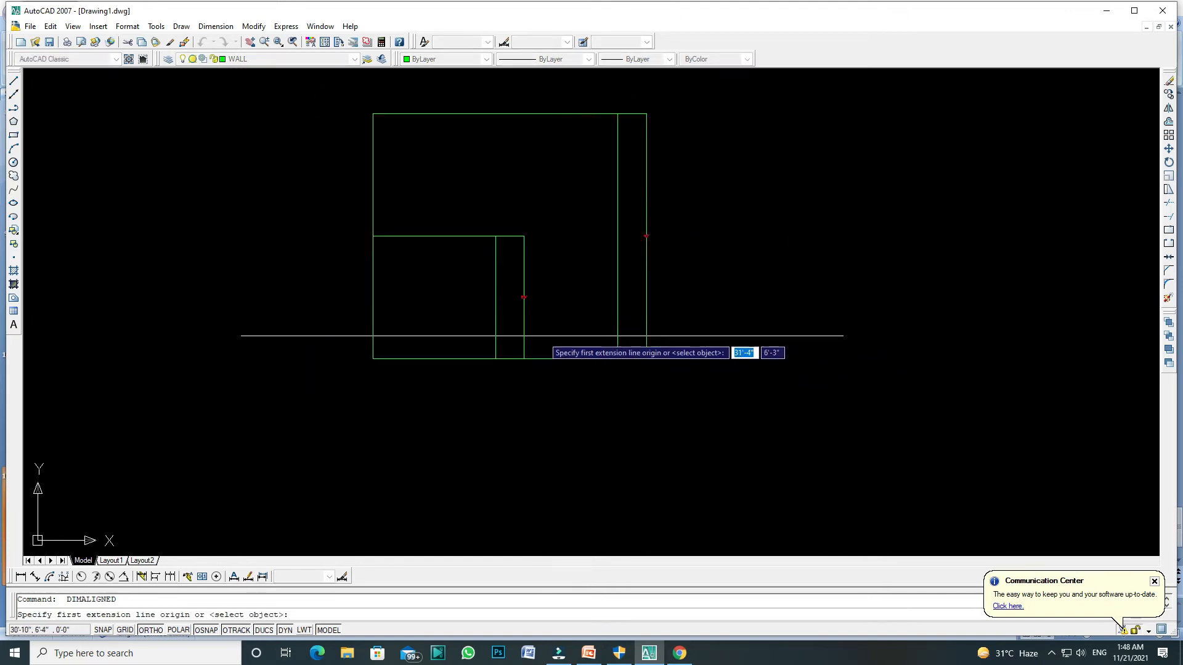
key("Escape")
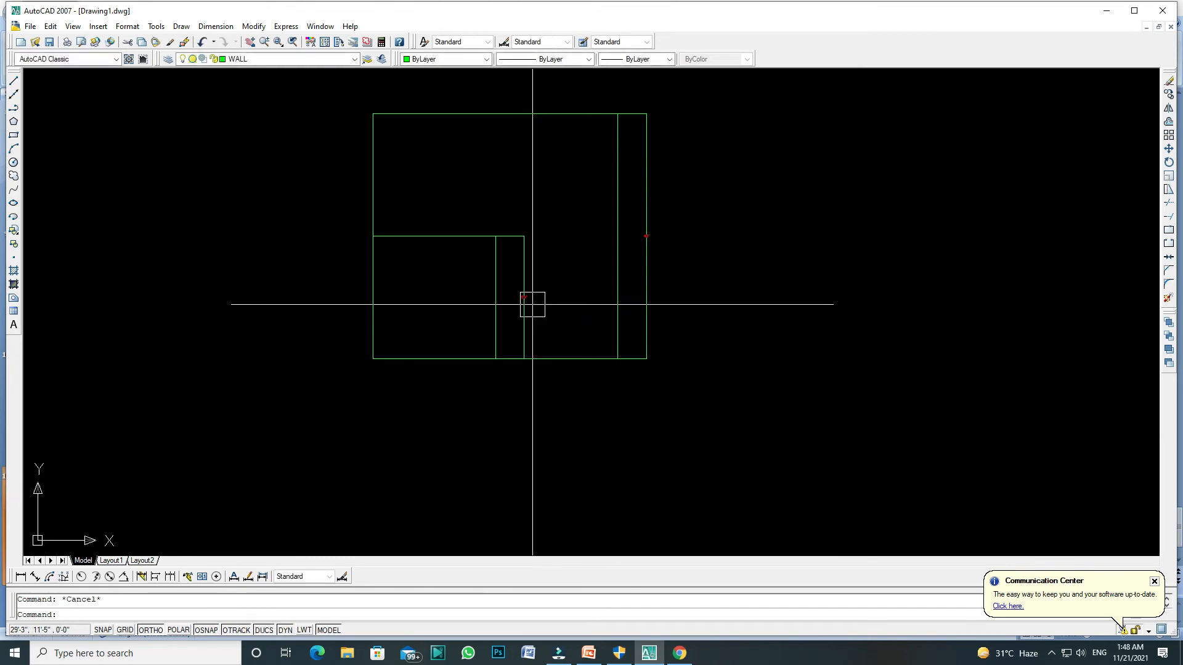
Erase both squares together with their dimensions
type("e")
key("space")
left_click(681, 395)
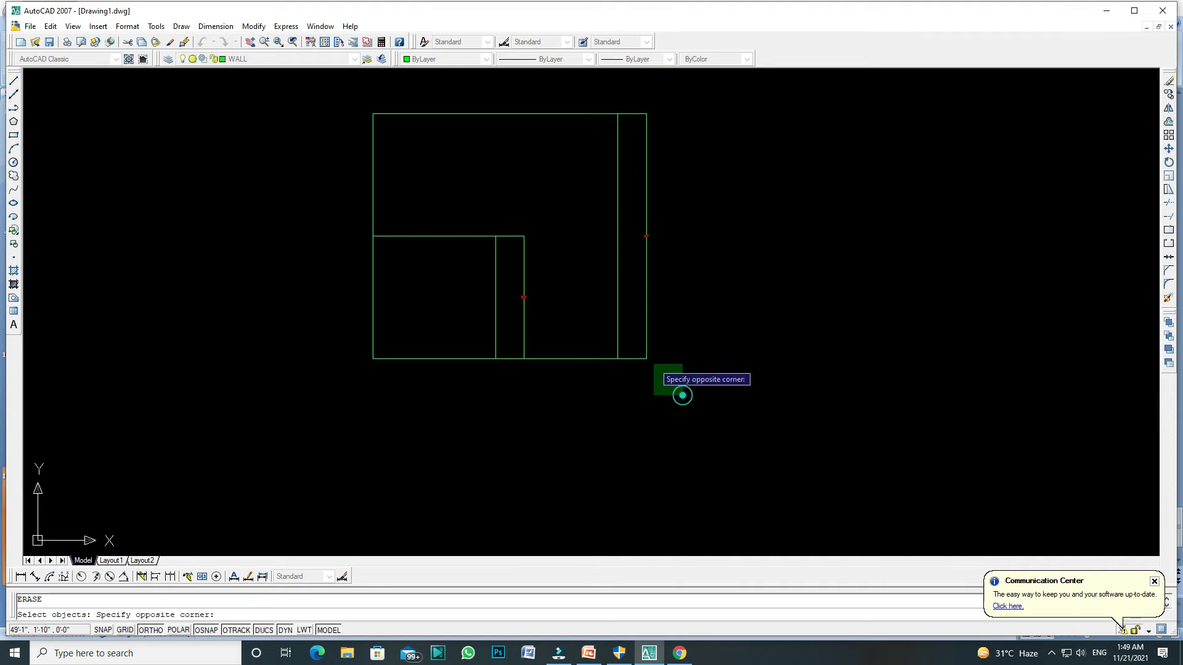
left_click(345, 85)
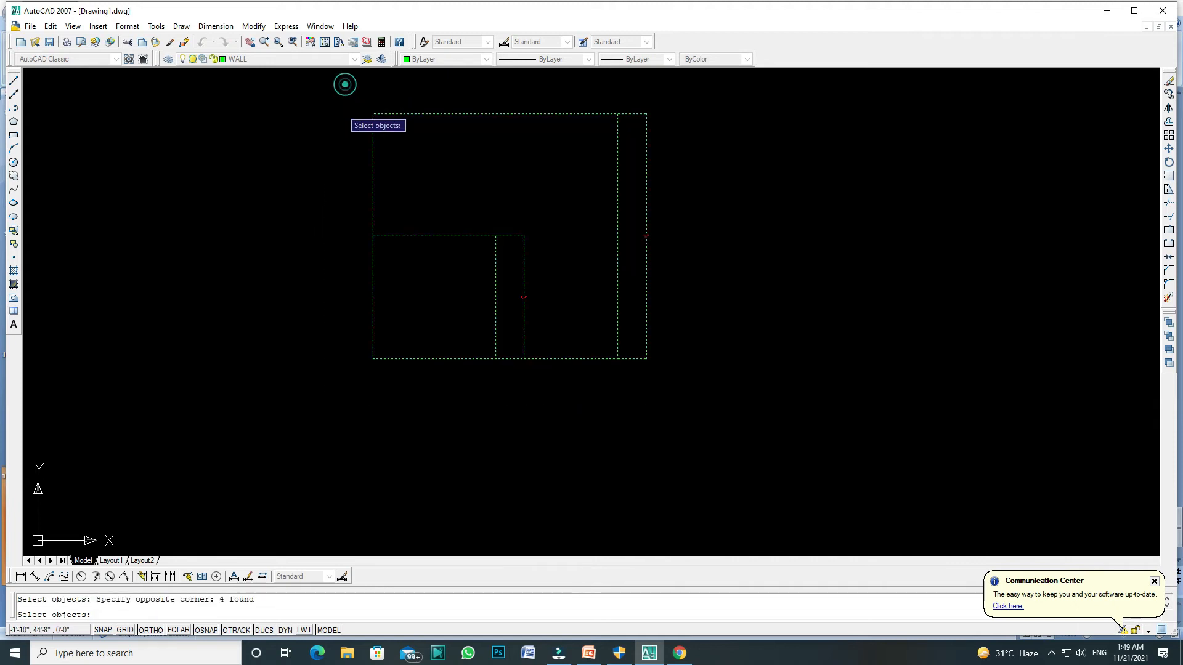
key("Return")
scroll(441, 332, "down", 2)
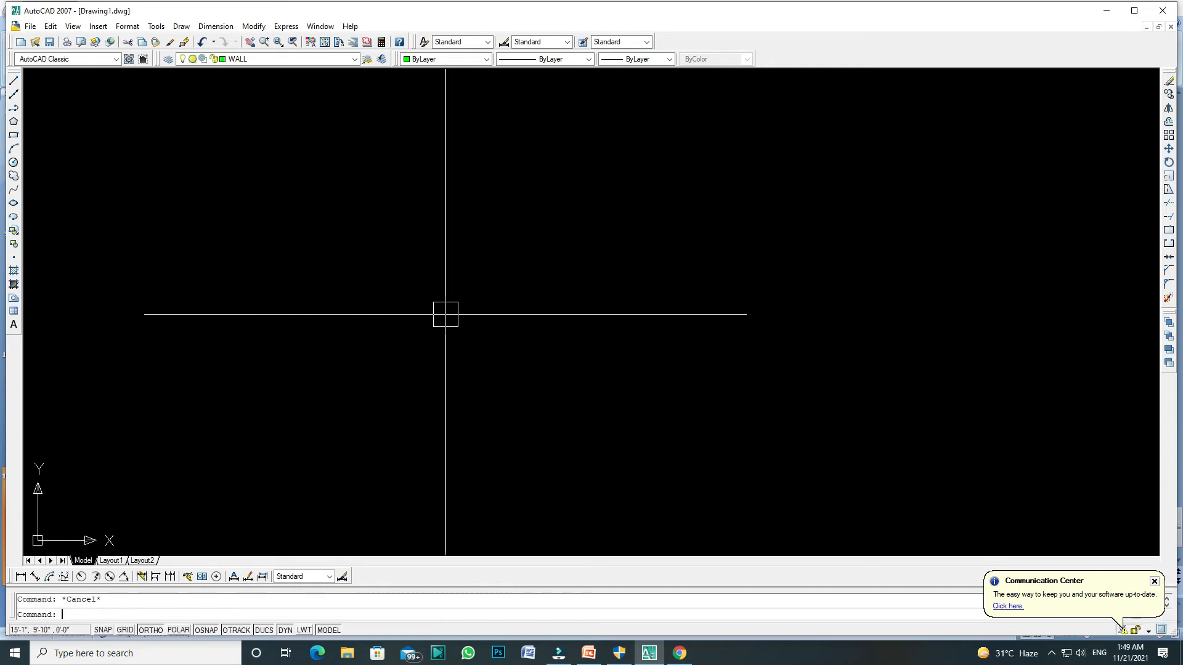
Draw a 5' by 5' square in the middle of the empty drawing area
type("RE")
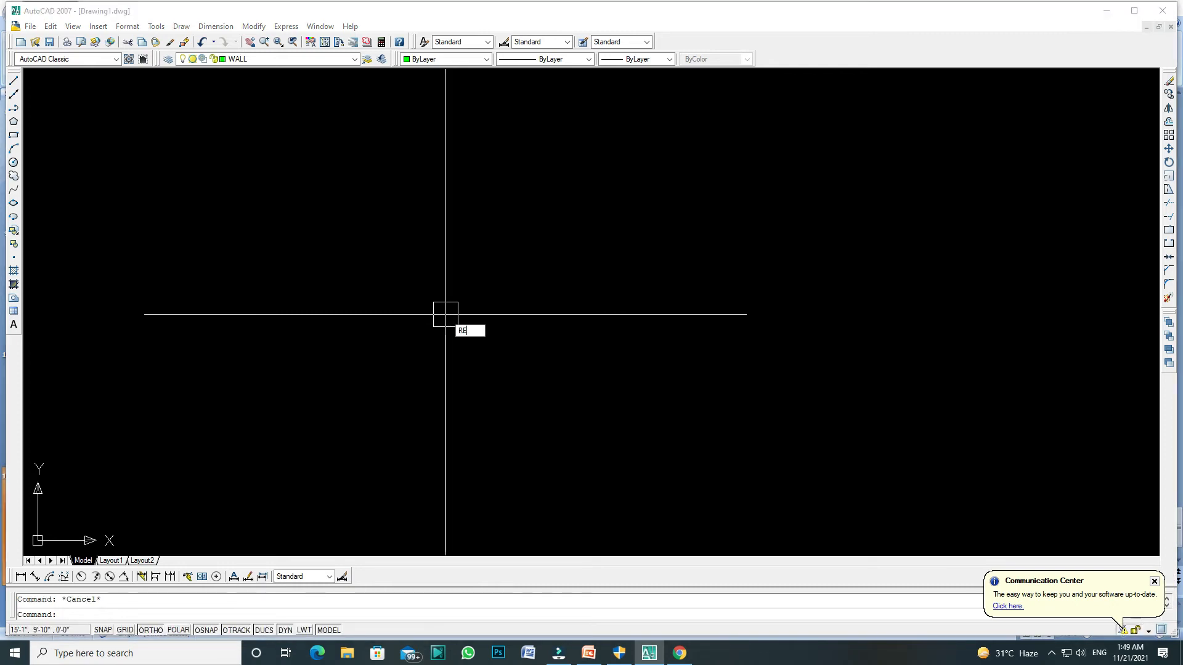
type("C")
key("Return")
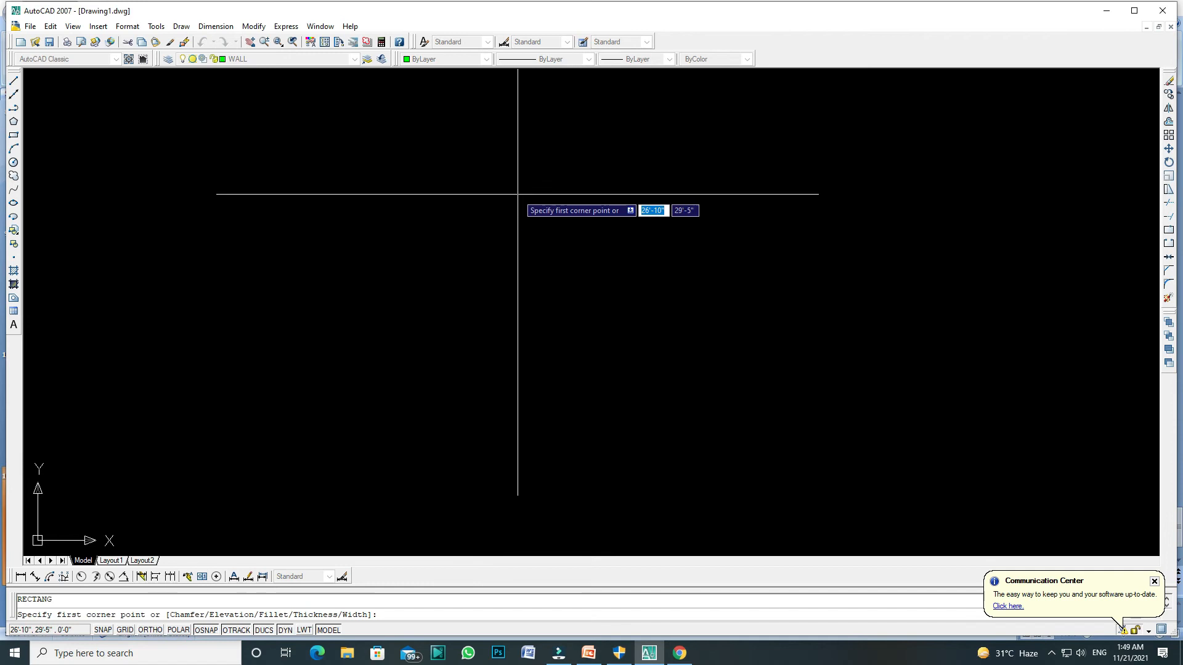
left_click(486, 275)
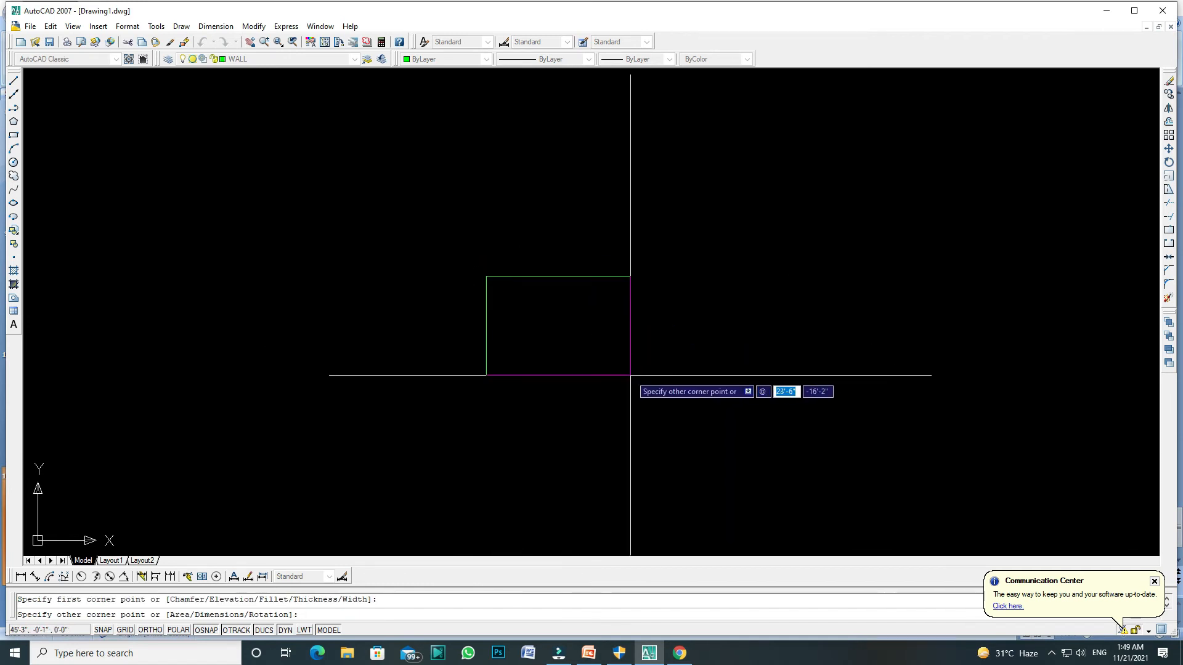
type("4")
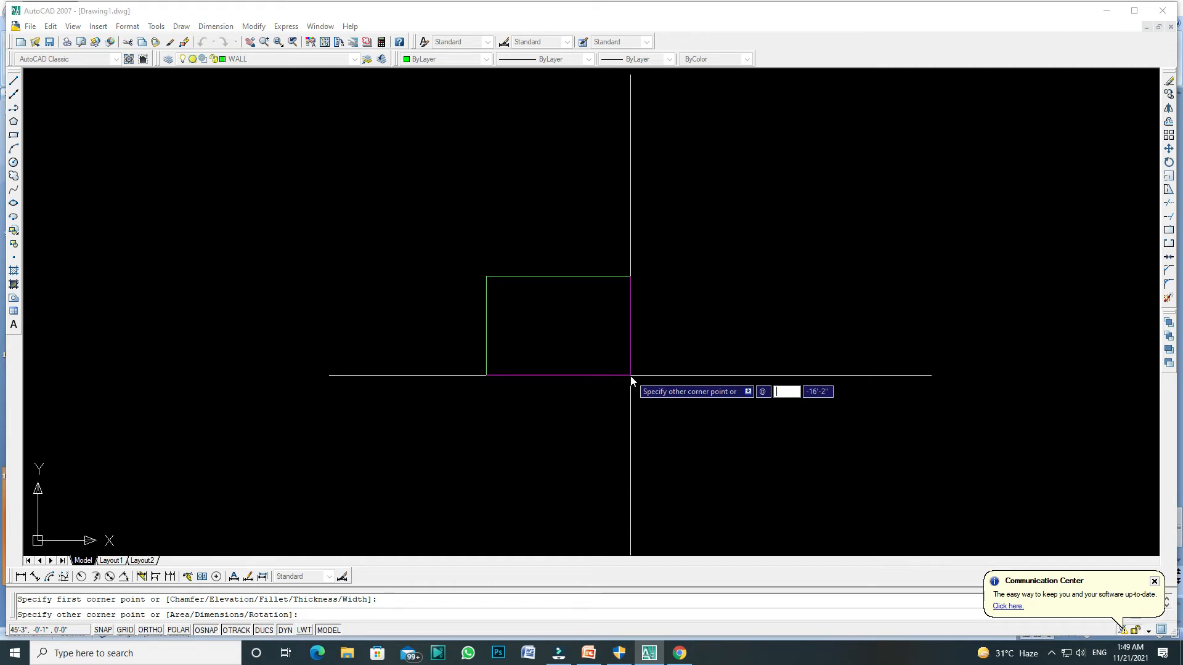
type(",5'")
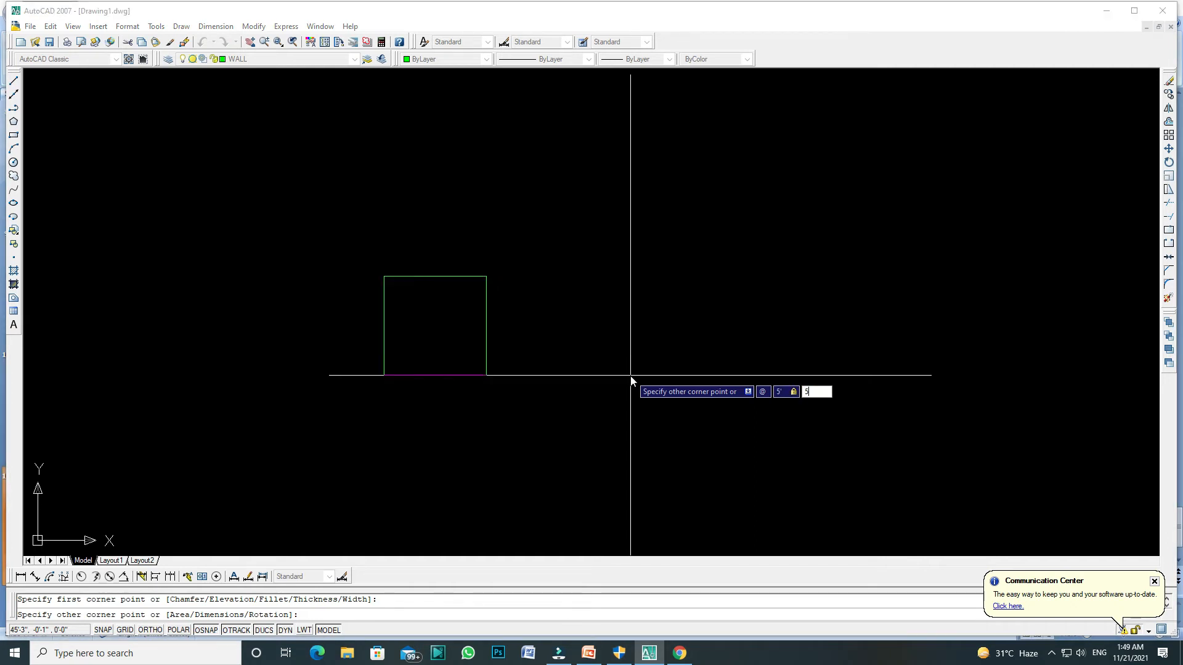
key("Return")
scroll(522, 273, "up", 6)
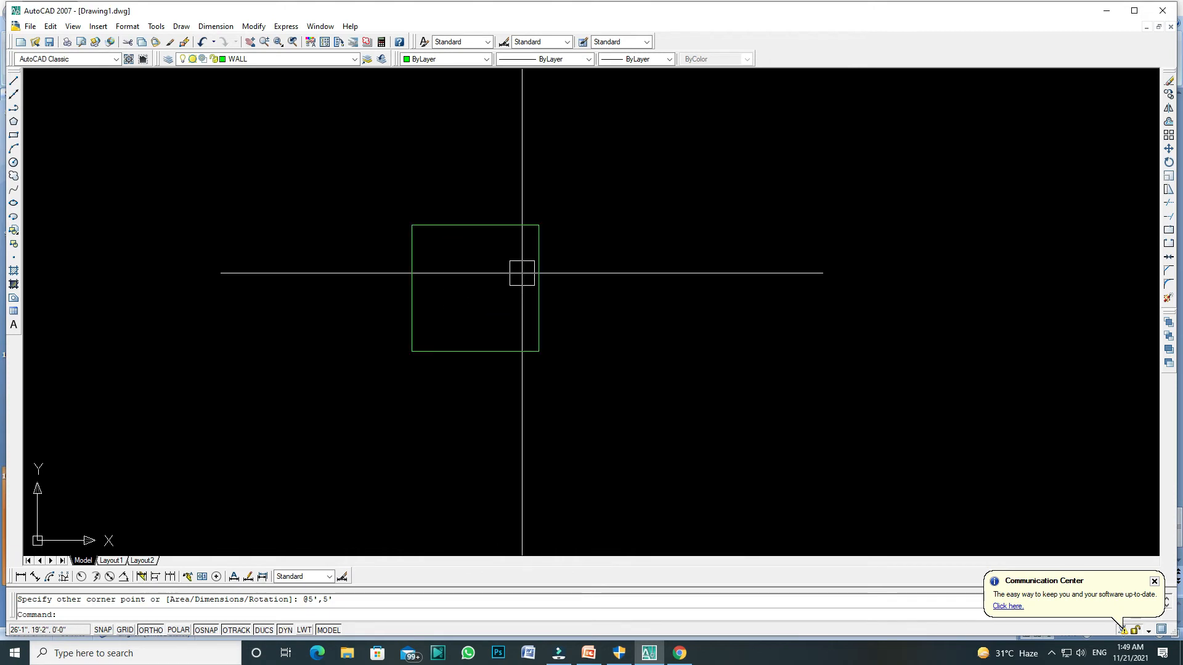
scroll(497, 246, "down", 4)
scroll(502, 256, "up", 3)
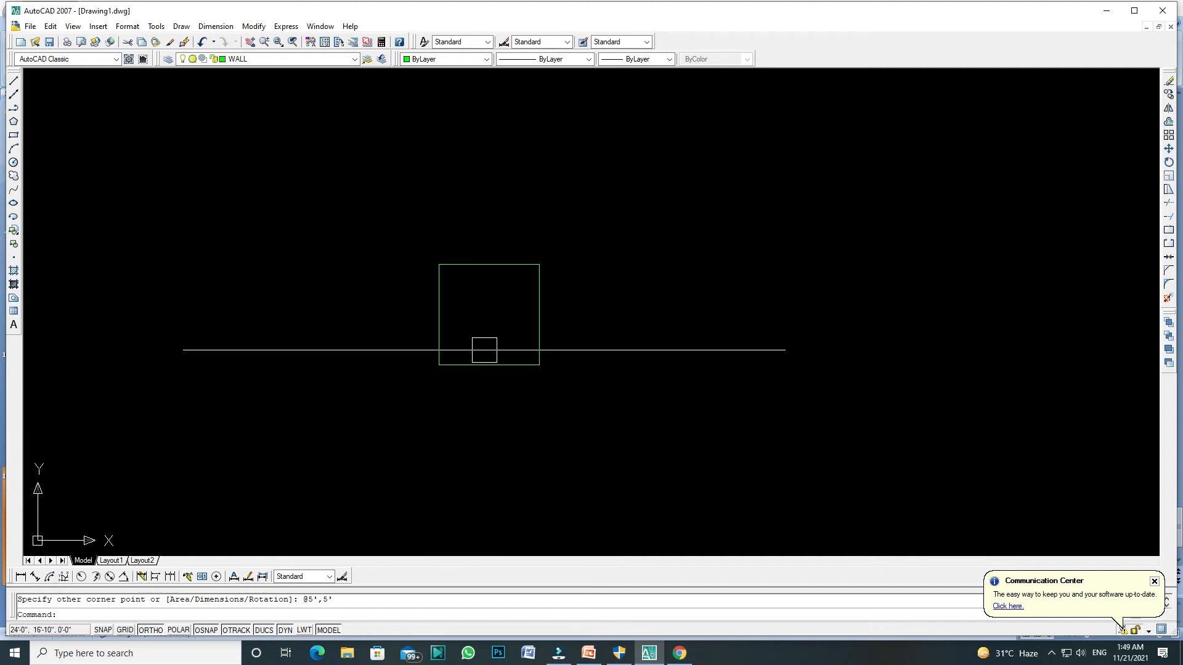
Draw a horizontal line from the square's lower-right corner leftward along its base and well past its lower-left corner
type("L")
key("Return")
left_click(539, 365)
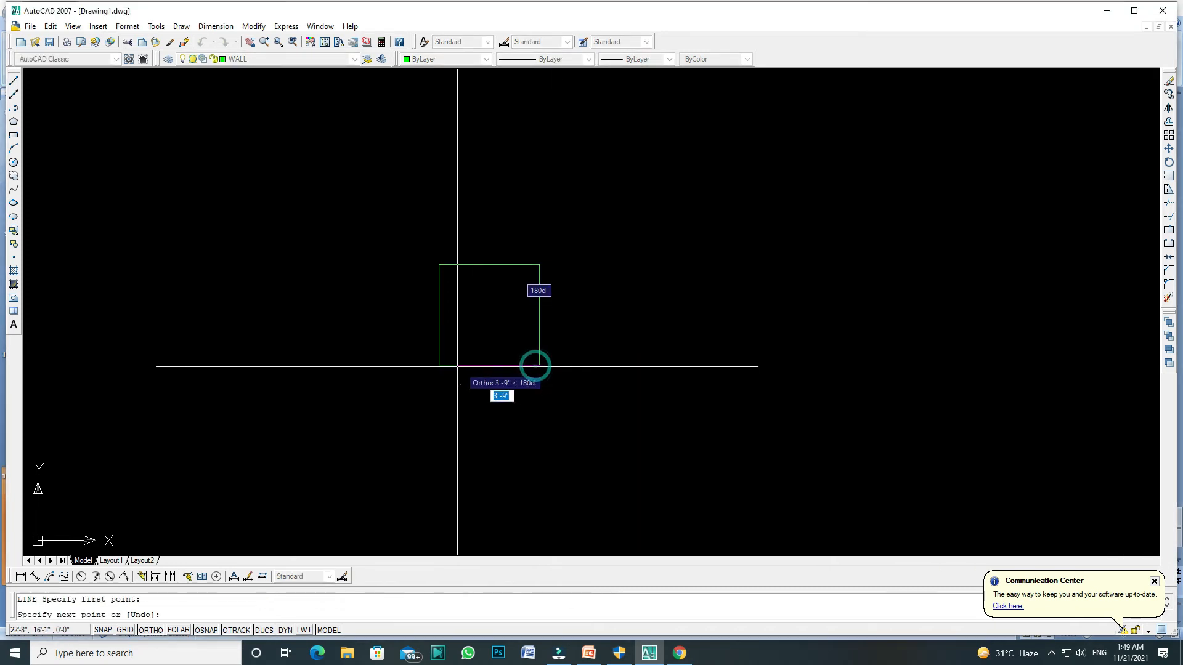
left_click(272, 377)
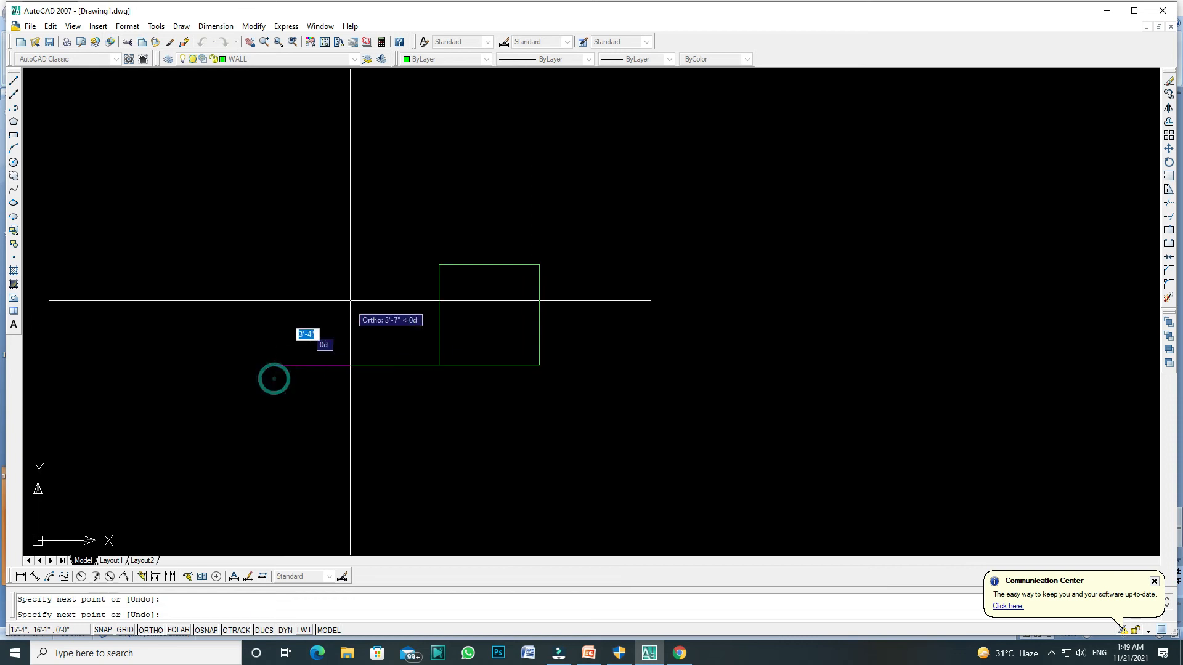
key("Escape")
Offset the horizontal base line 10' upward, above the square
type("o")
key("Return")
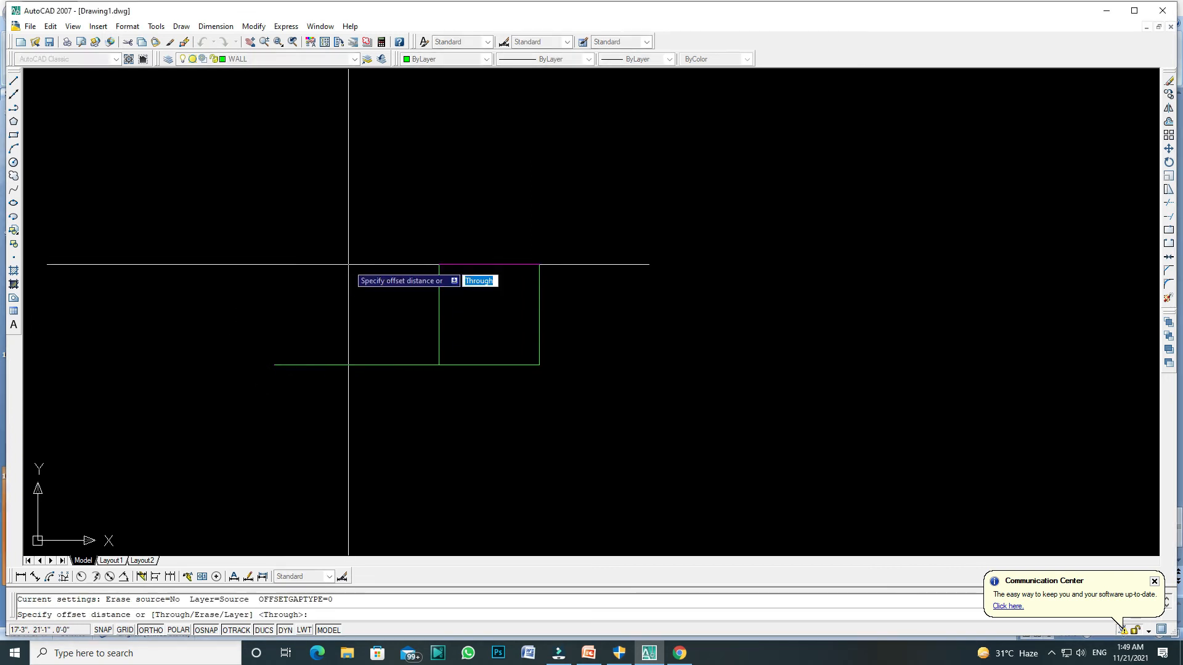
type("1")
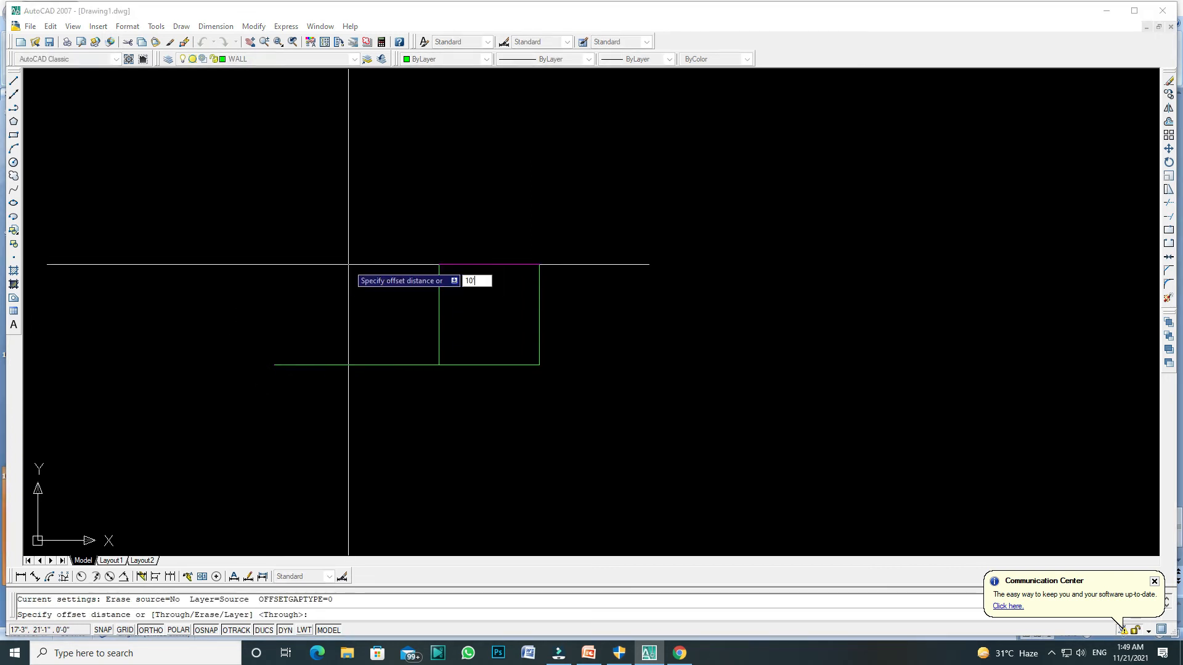
type("0'")
key("Return")
left_click(349, 362)
left_click(362, 232)
scroll(345, 225, "down", 4)
scroll(390, 212, "up", 3)
key("Escape")
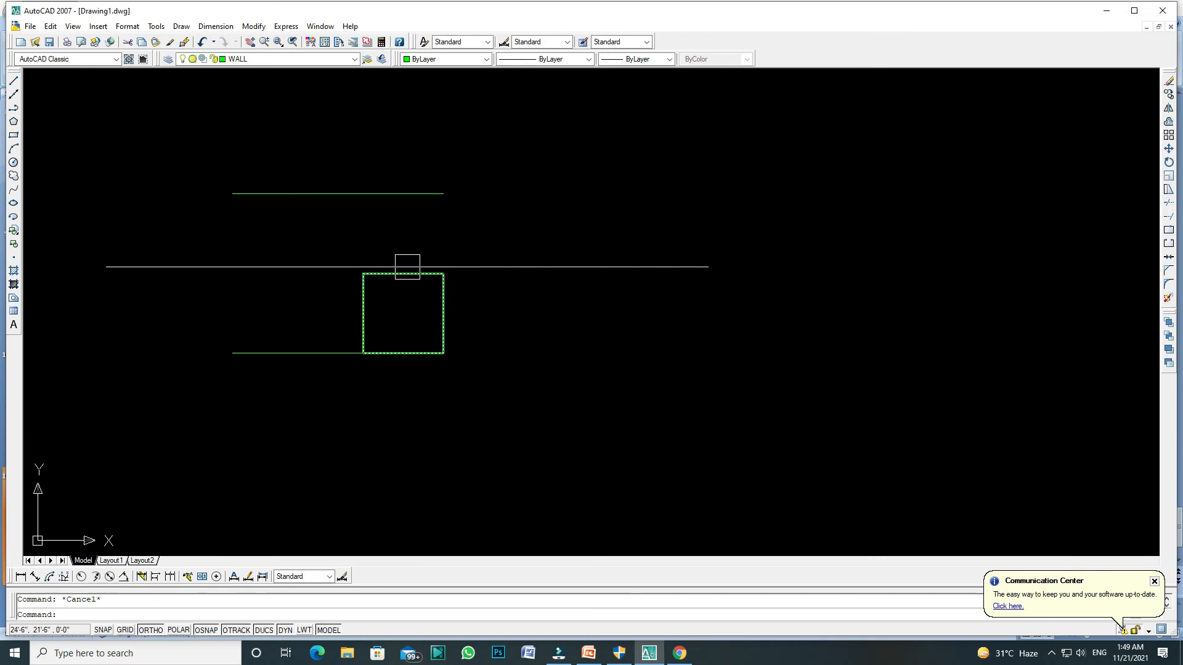
scroll(401, 271, "up", 3)
scroll(422, 267, "down", 4)
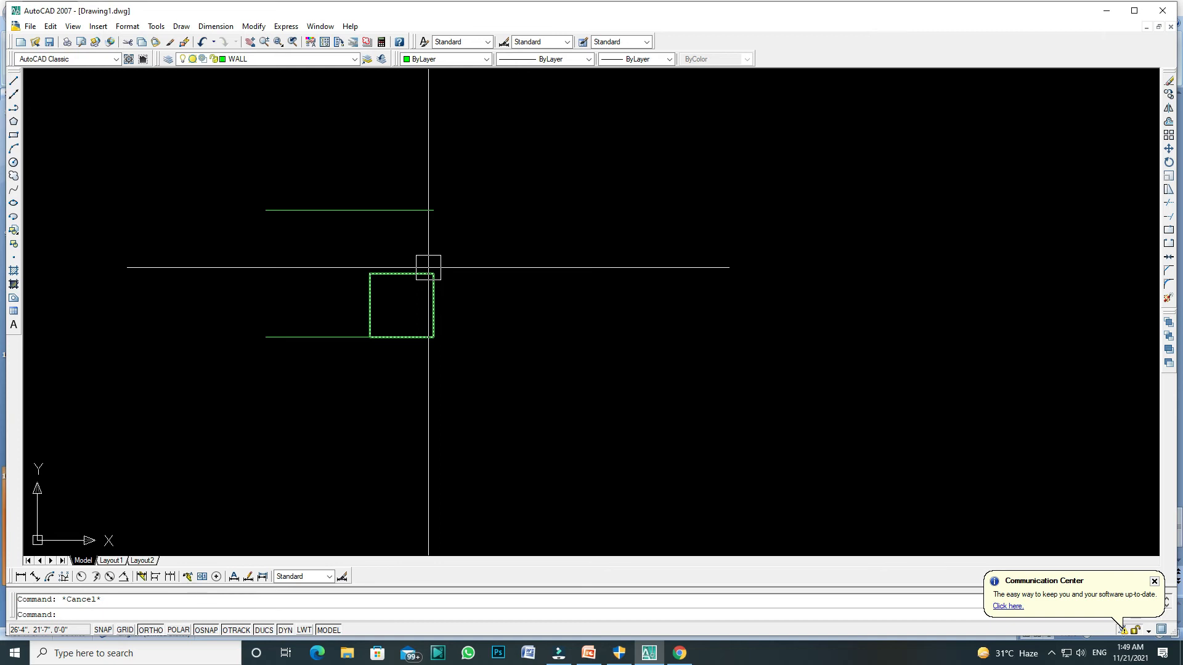
Scale the square from its lower-right corner with the Reference option, using its base edge as reference length and the upper line's right end as new length
type("S")
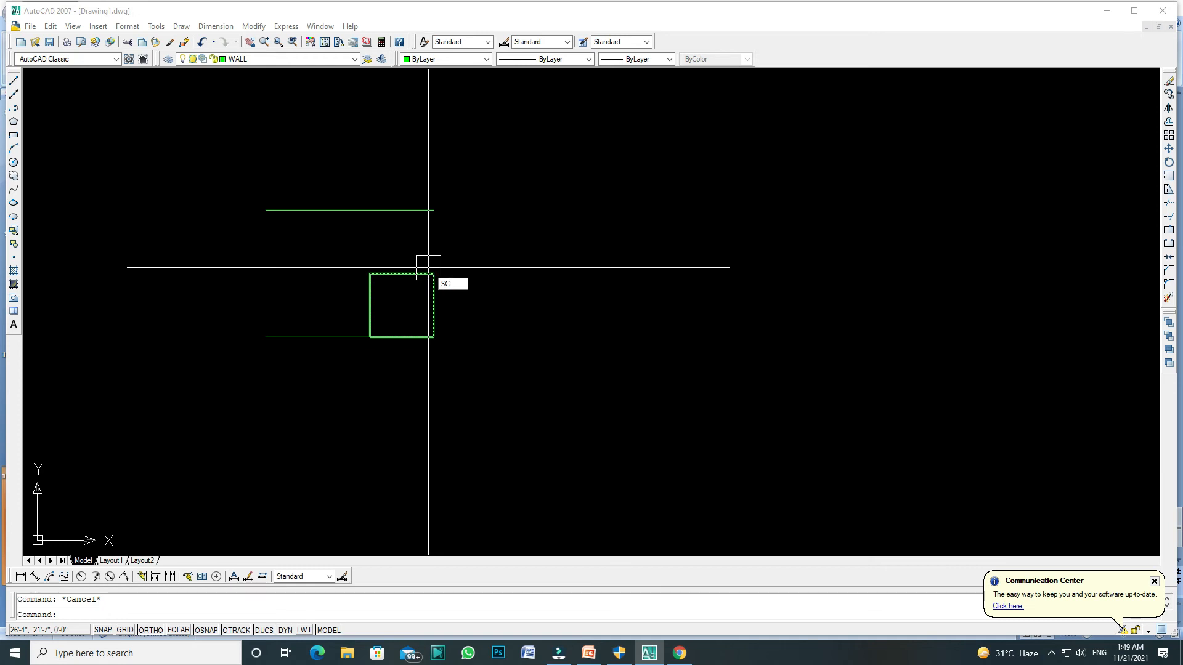
type("C")
key("Return")
left_click(435, 282)
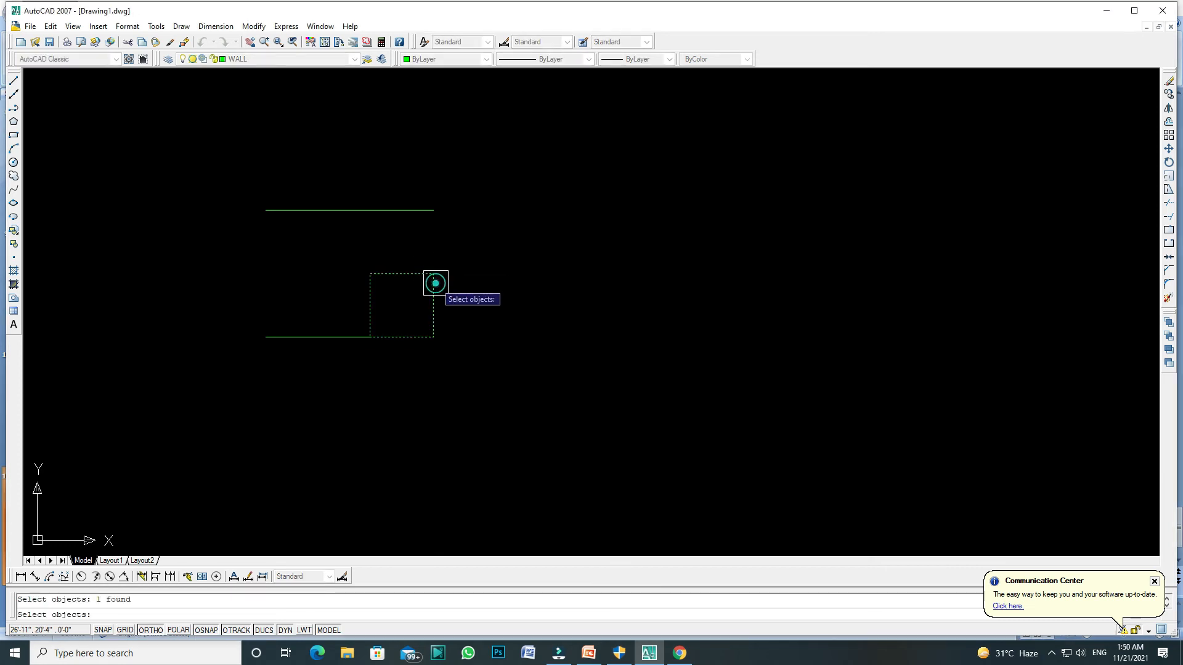
key("Return")
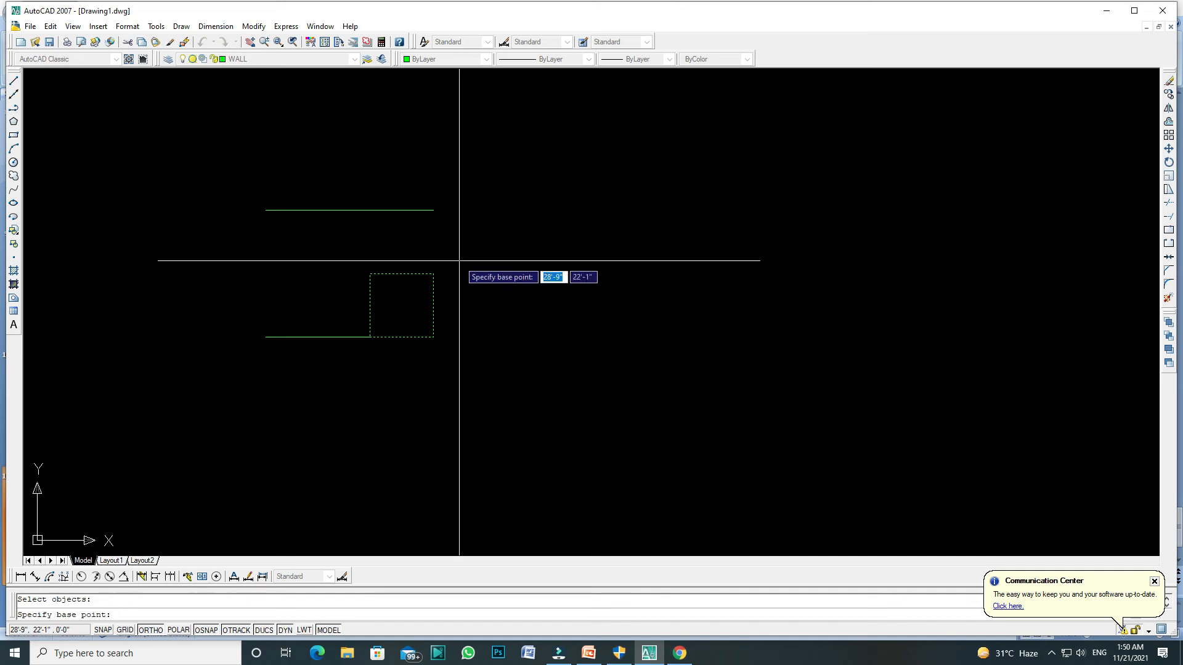
scroll(436, 337, "up", 3)
left_click(432, 344)
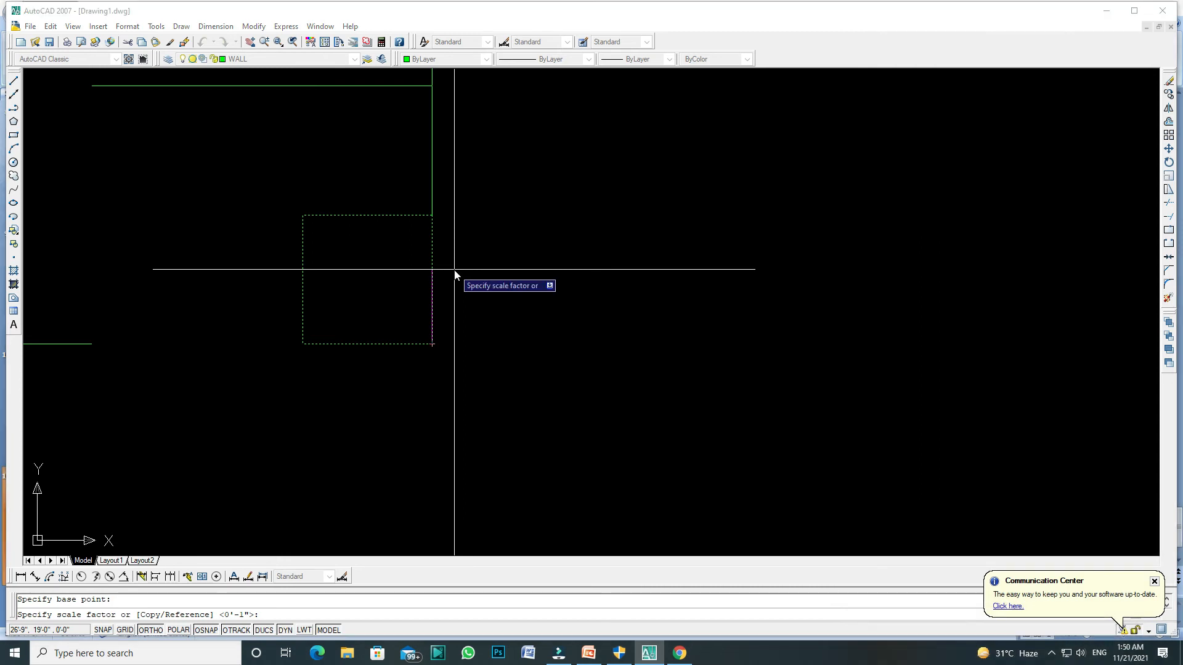
key("Return")
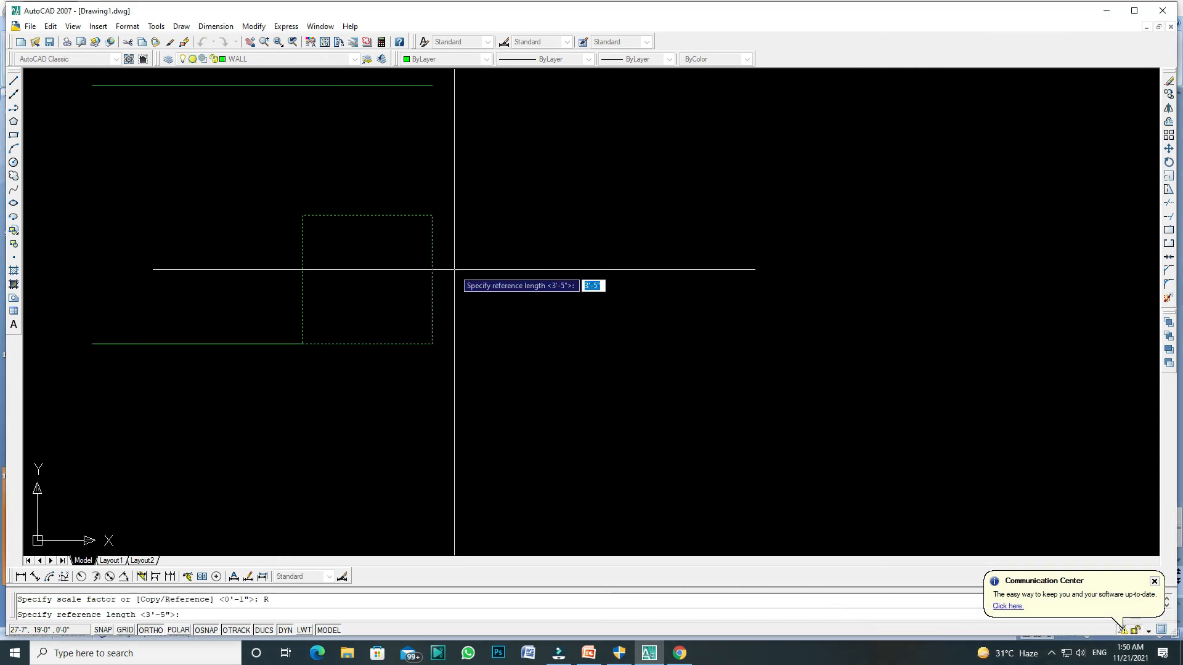
left_click(302, 344)
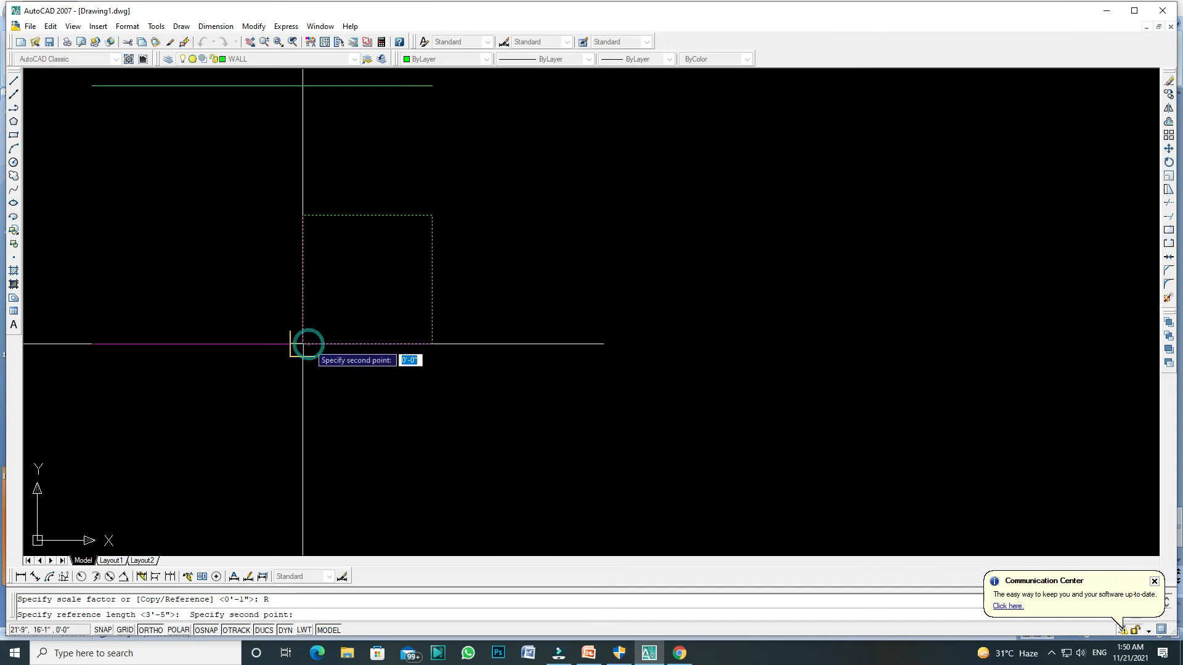
left_click(432, 344)
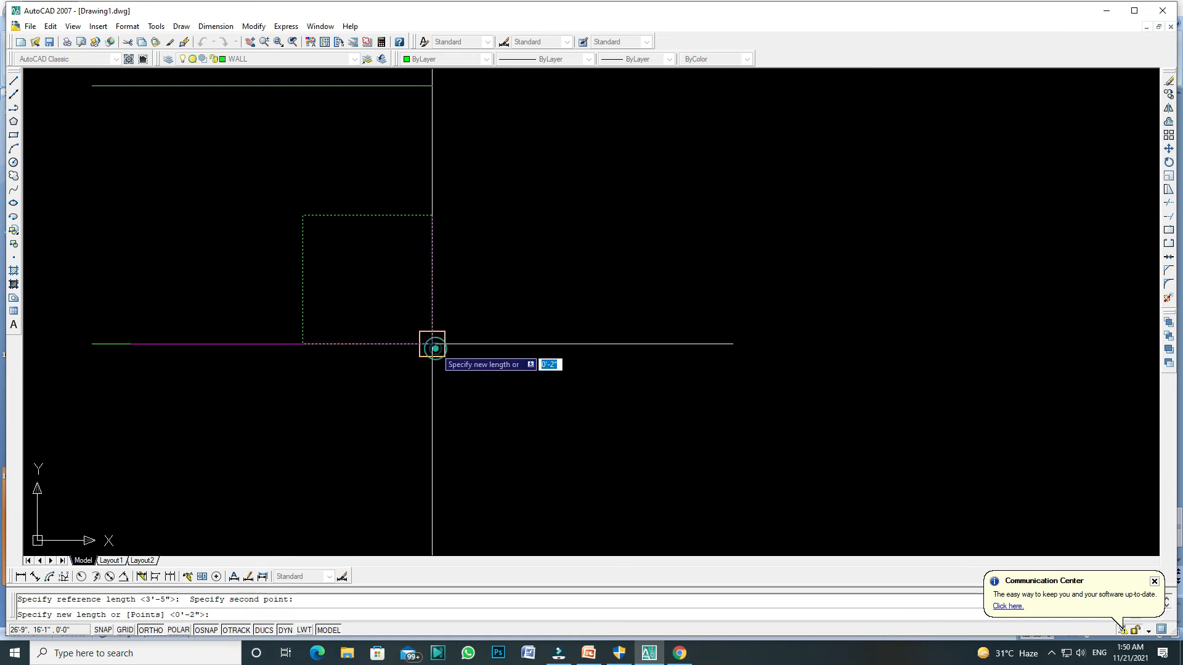
scroll(472, 315, "down", 2)
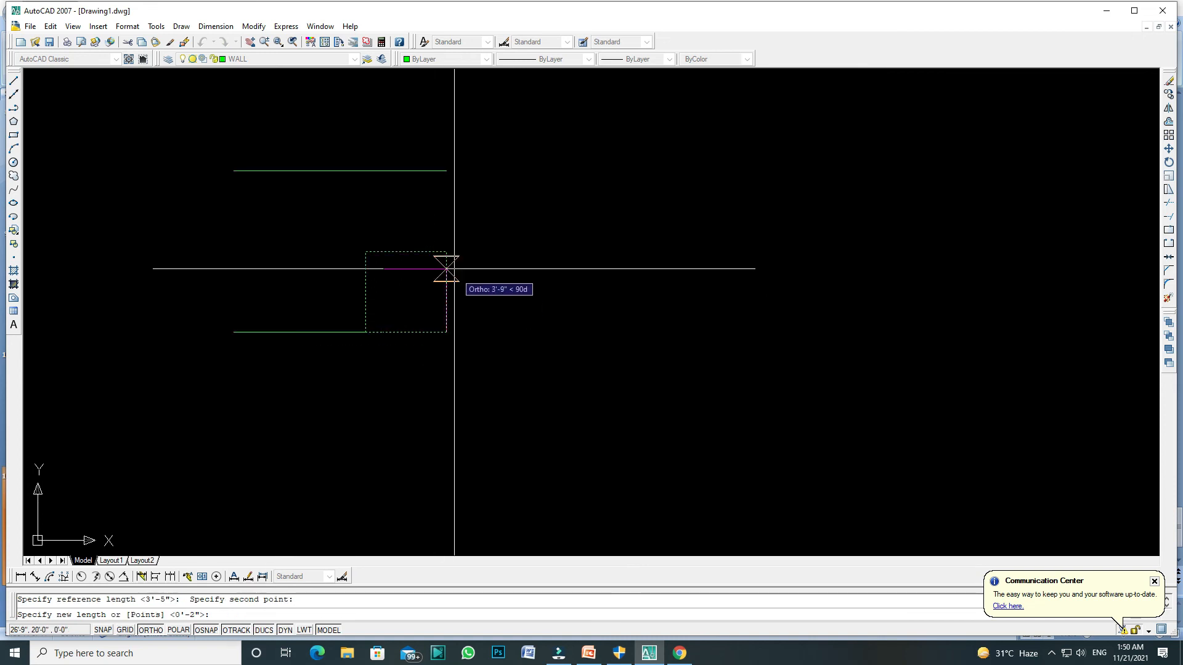
left_click(446, 170)
Erase the two horizontal guide lines along the top and base of the scaled square
scroll(388, 251, "down", 2)
scroll(343, 216, "up", 4)
left_click(309, 186)
left_click(303, 138)
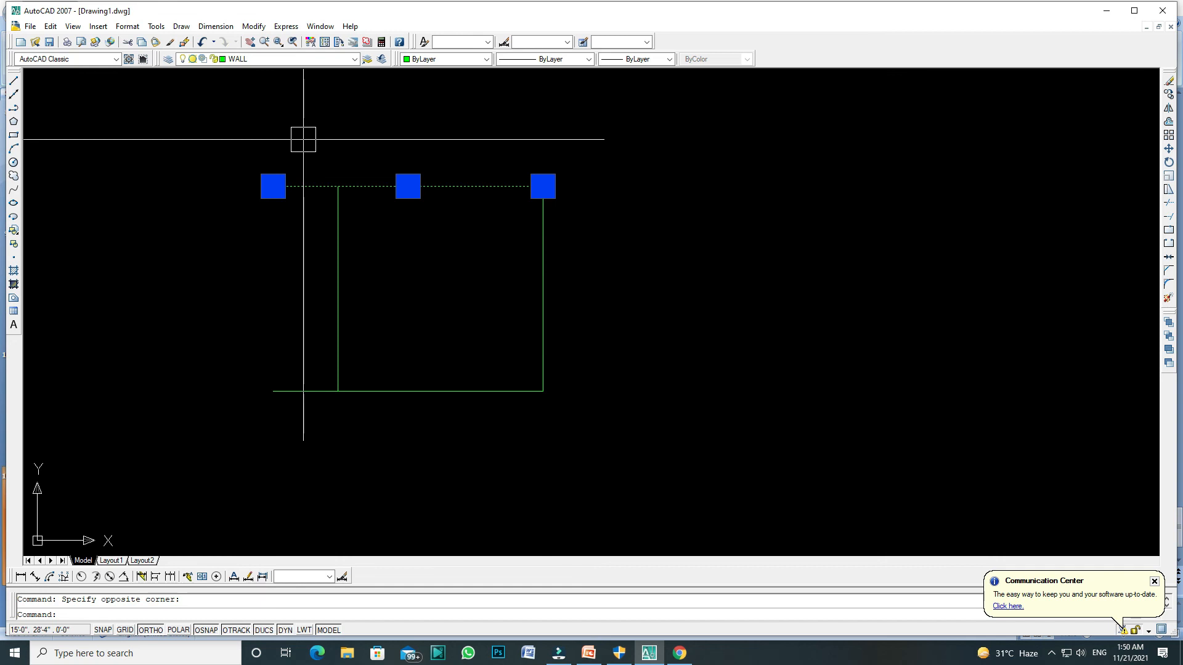
key("Delete")
left_click(304, 320)
left_click(277, 404)
key("Delete")
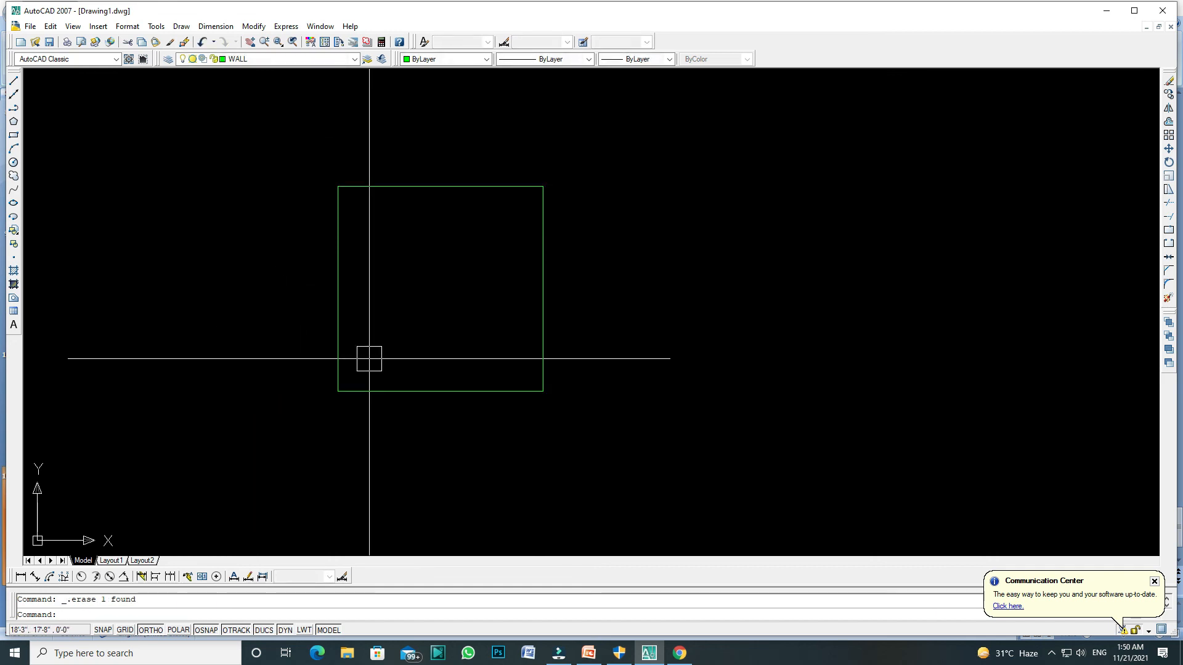
Add an aligned dimension to the square's right side, placed just outside that edge
type("DAL")
key("Return")
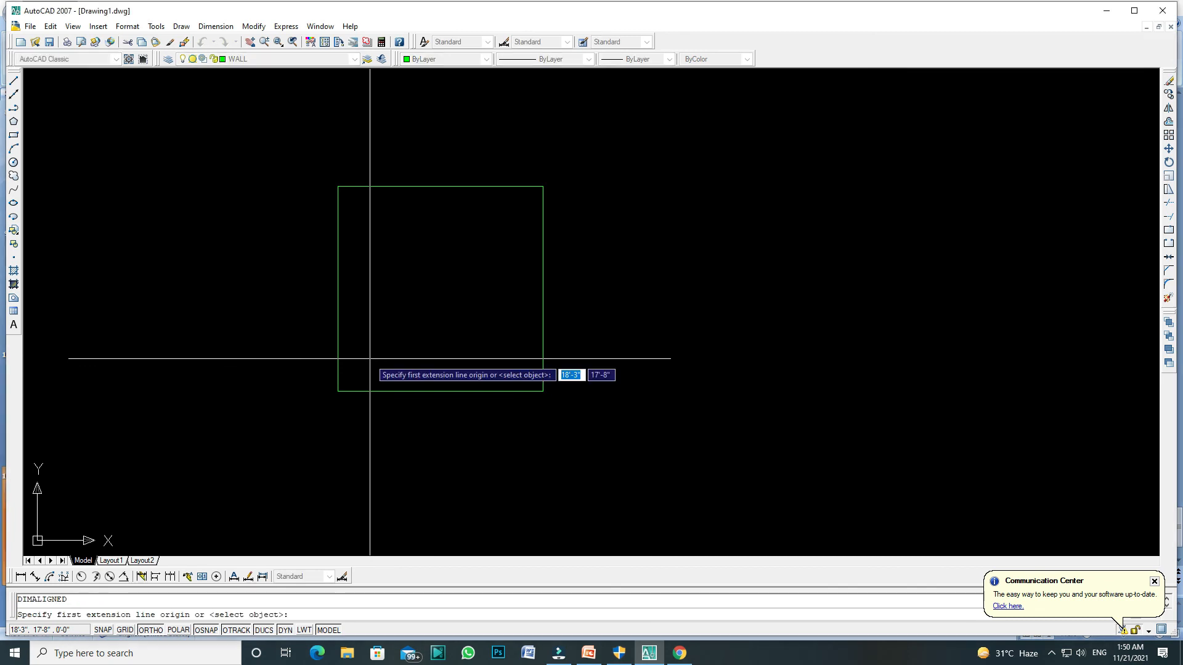
left_click(538, 193)
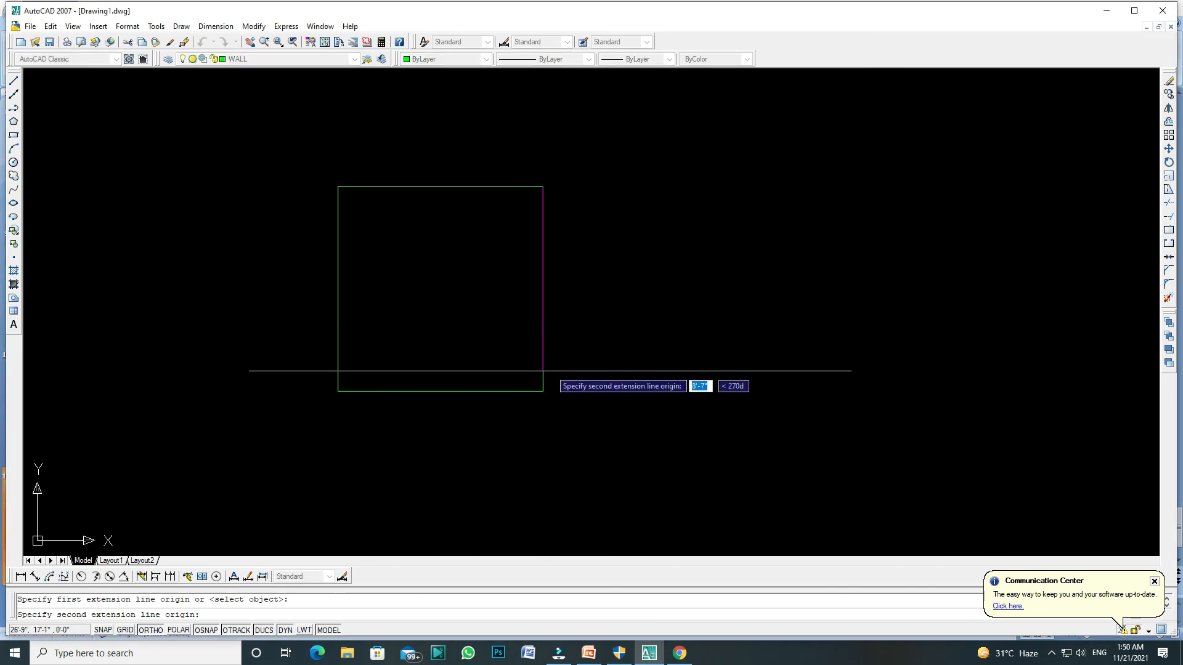
left_click(542, 391)
left_click(586, 391)
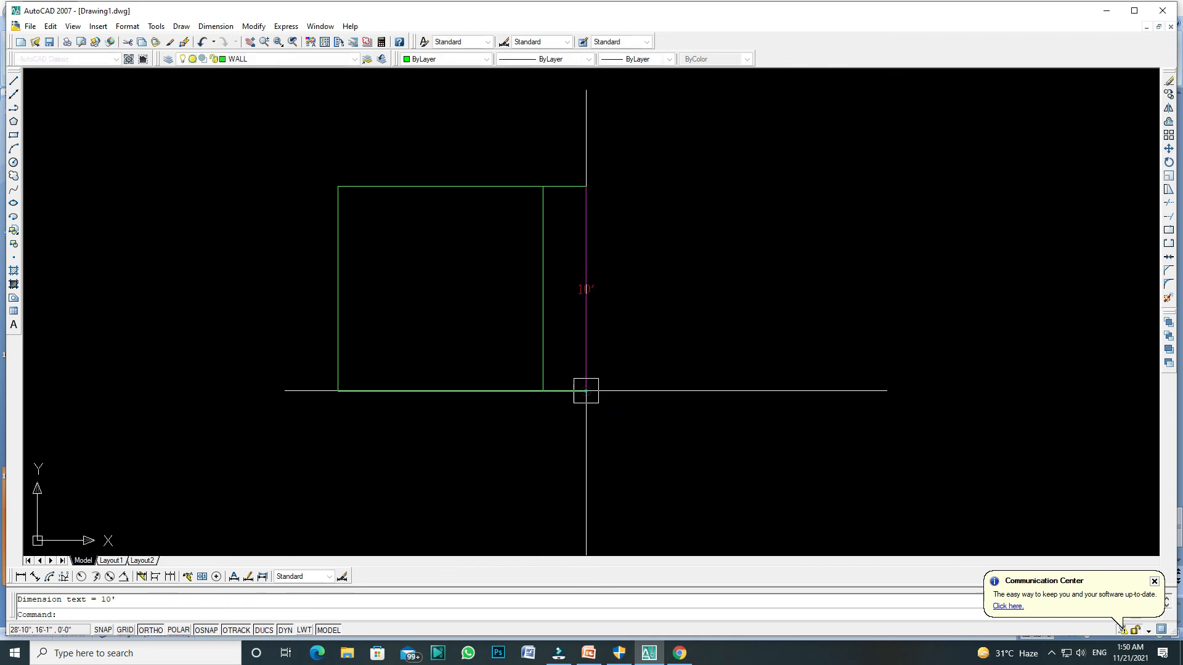
Add an aligned dimension to the square's top edge, placed just above it
key("Return")
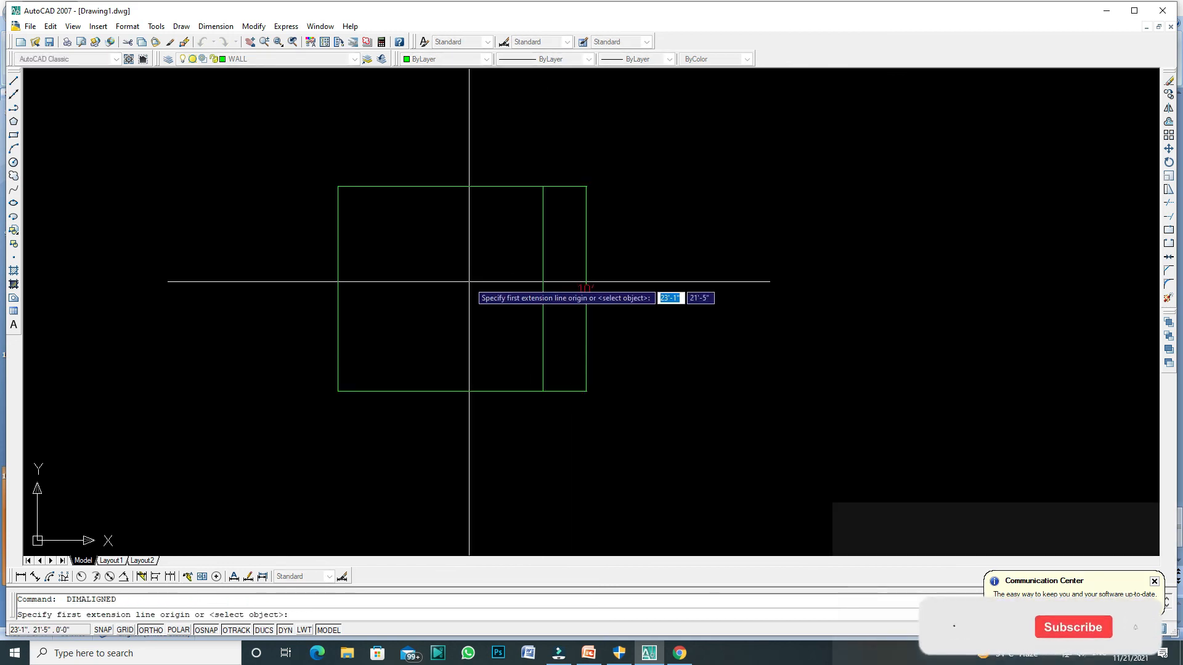
left_click(337, 186)
left_click(542, 186)
left_click(536, 146)
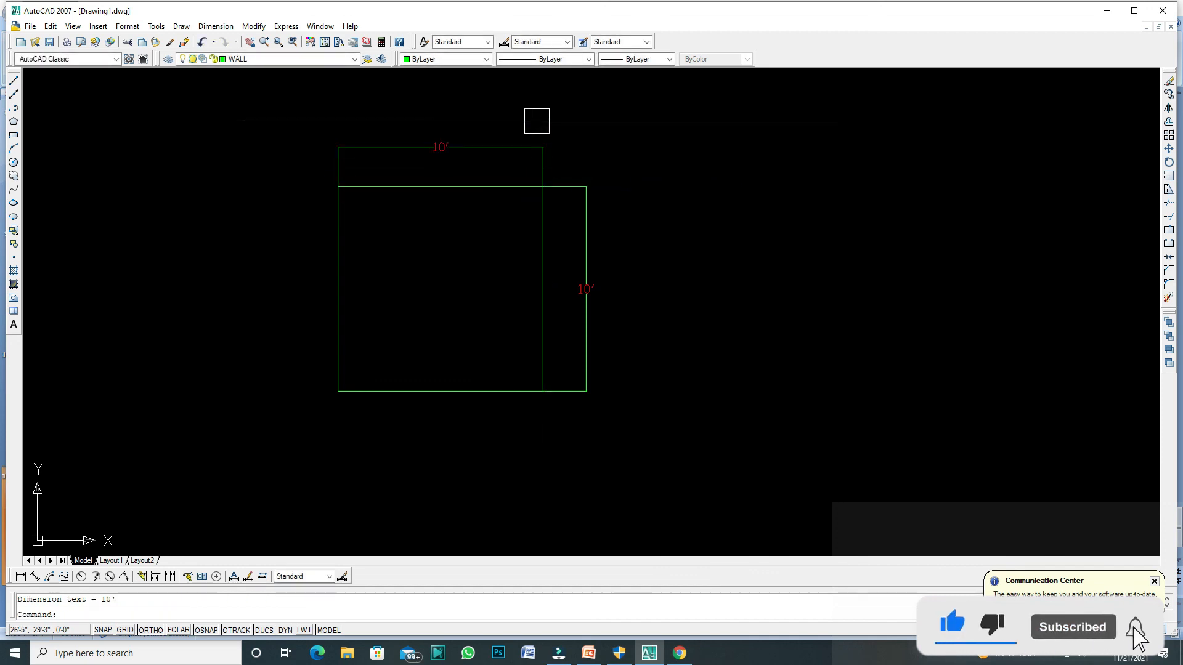
scroll(439, 221, "down", 1)
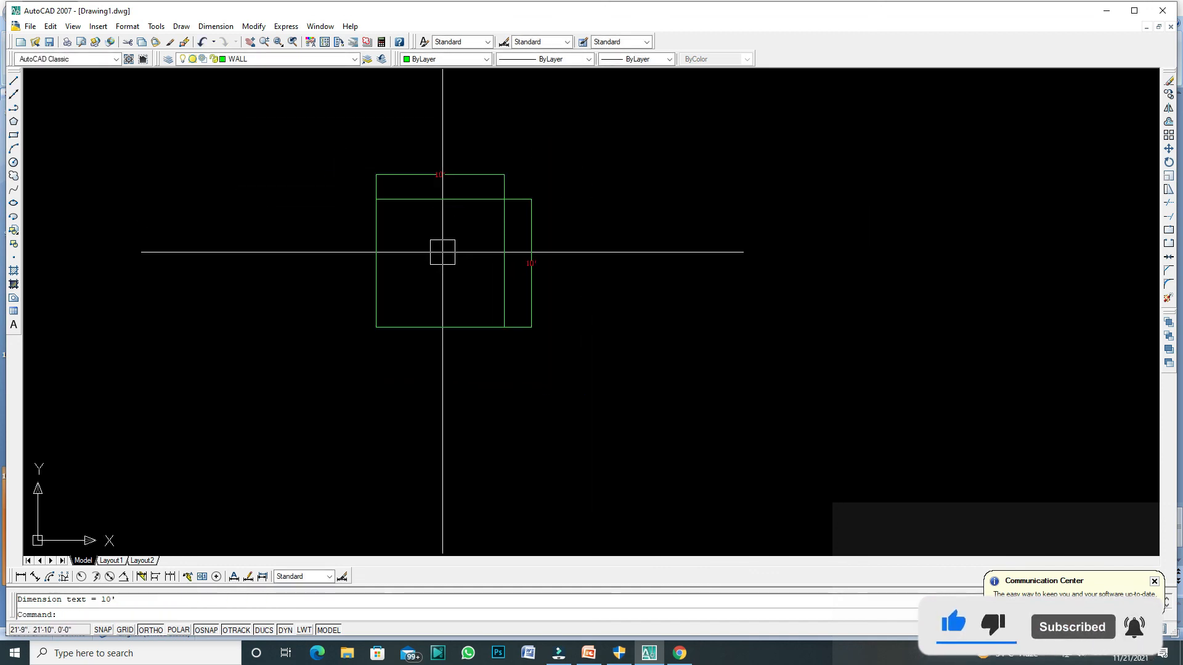